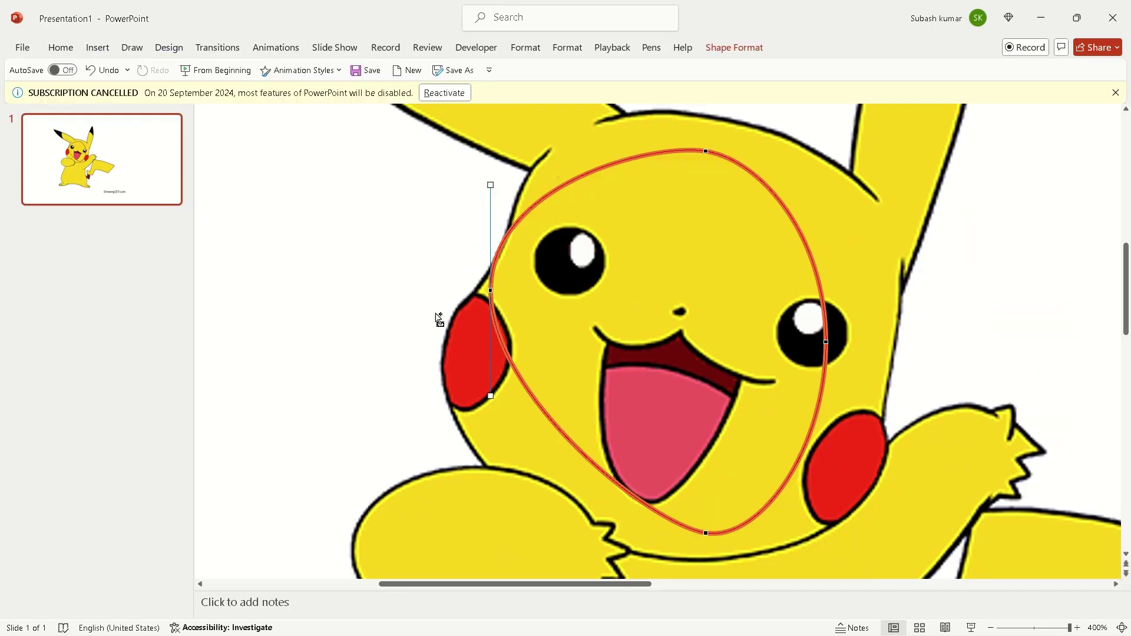
Bend the oval's outline toward the left cheek and along the right side of Pikachu's head.
{"action": "left_click_drag", "start_coordinate": [610, 251], "coordinate": [581, 316]}
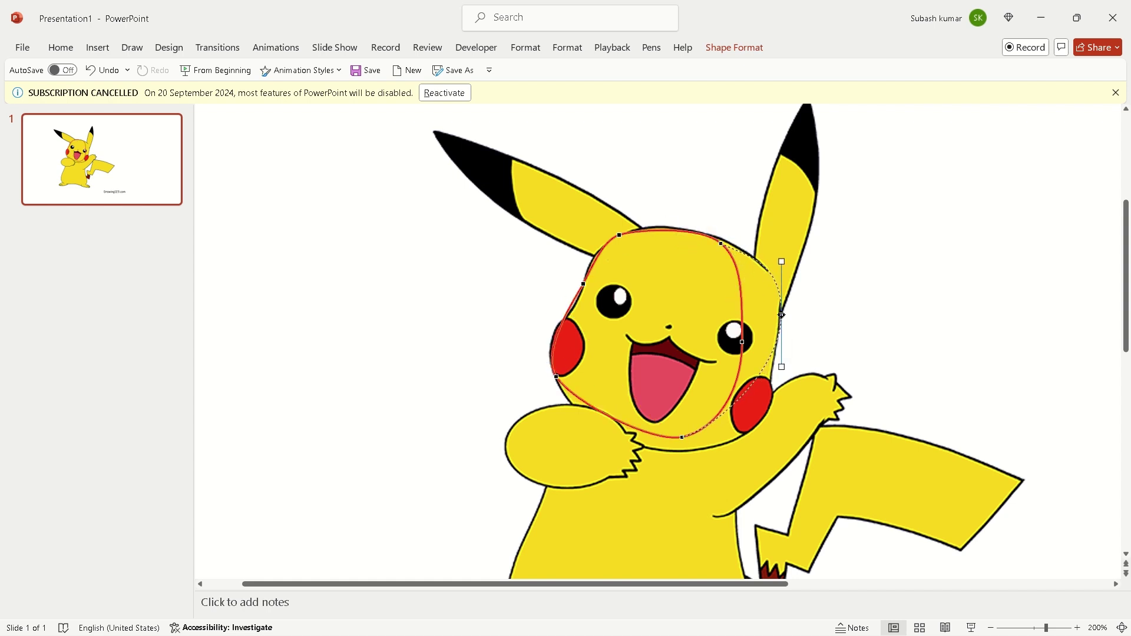
{"action": "left_click_drag", "start_coordinate": [729, 415], "coordinate": [760, 417]}
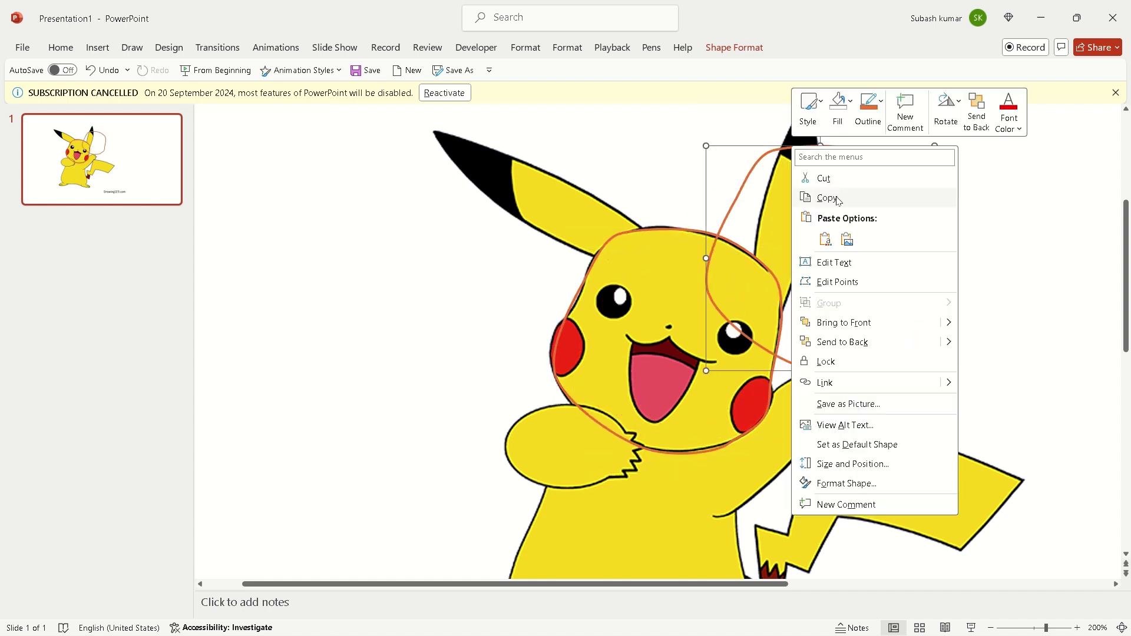
Fit the outline to the right ear and paste a copy of it near the arm.
{"action": "left_click_drag", "start_coordinate": [936, 257], "coordinate": [878, 389]}
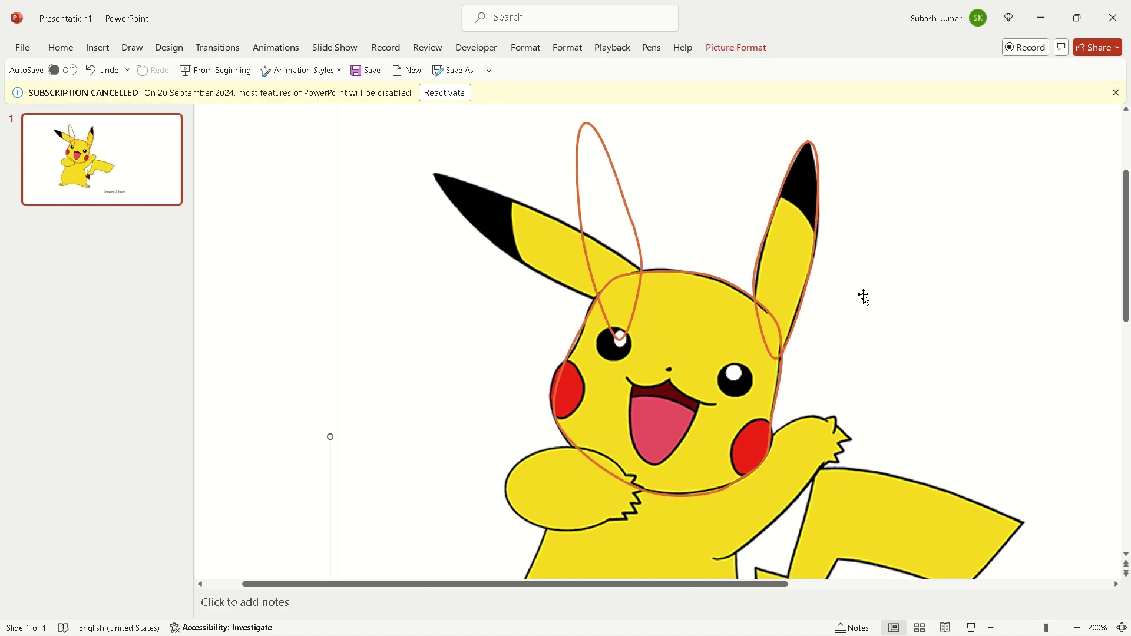
{"action": "key", "text": "ctrl+v"}
{"action": "left_click_drag", "start_coordinate": [585, 187], "coordinate": [529, 433]}
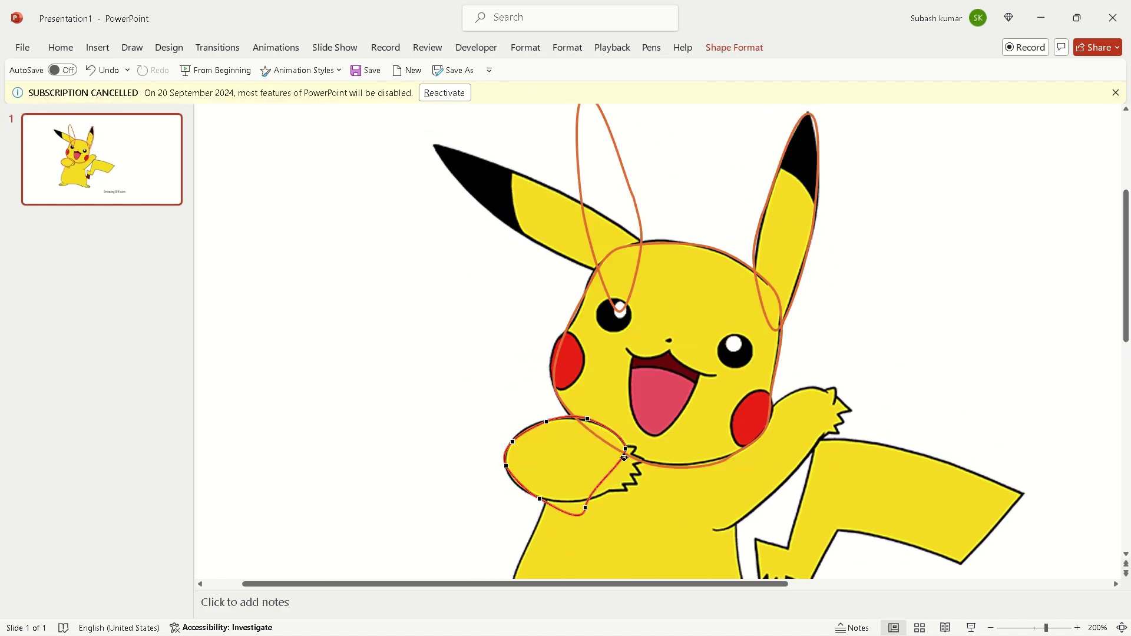
Reshape the pasted copy with Edit Points so it hugs the left arm.
{"action": "scroll", "coordinate": [572, 512], "scroll_direction": "up", "scroll_amount": 3}
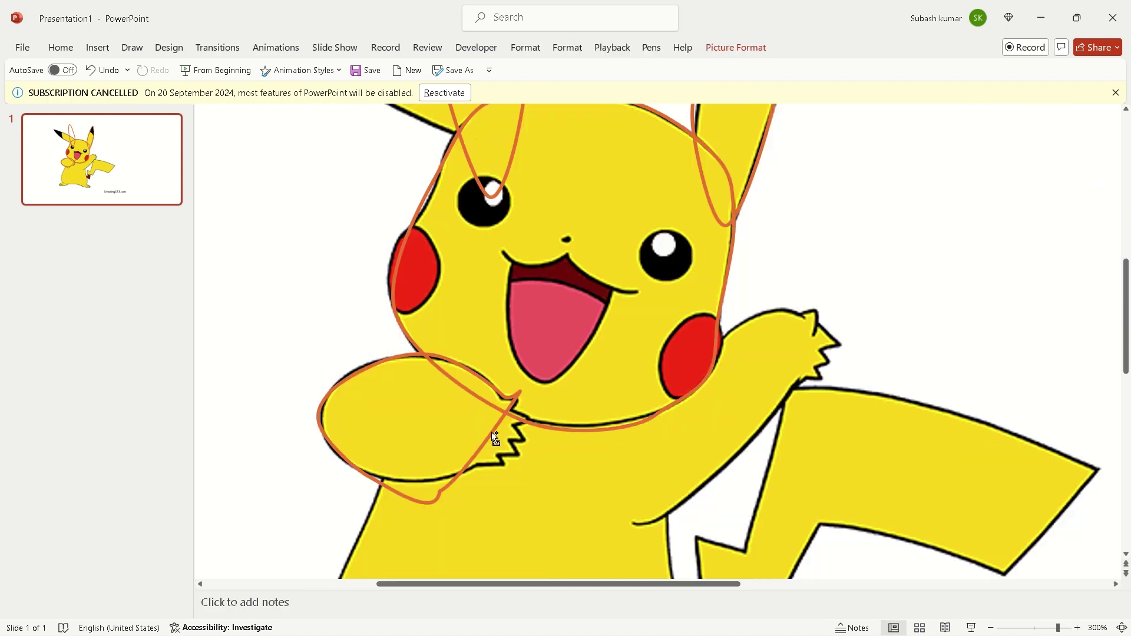
{"action": "right_click", "coordinate": [491, 433]}
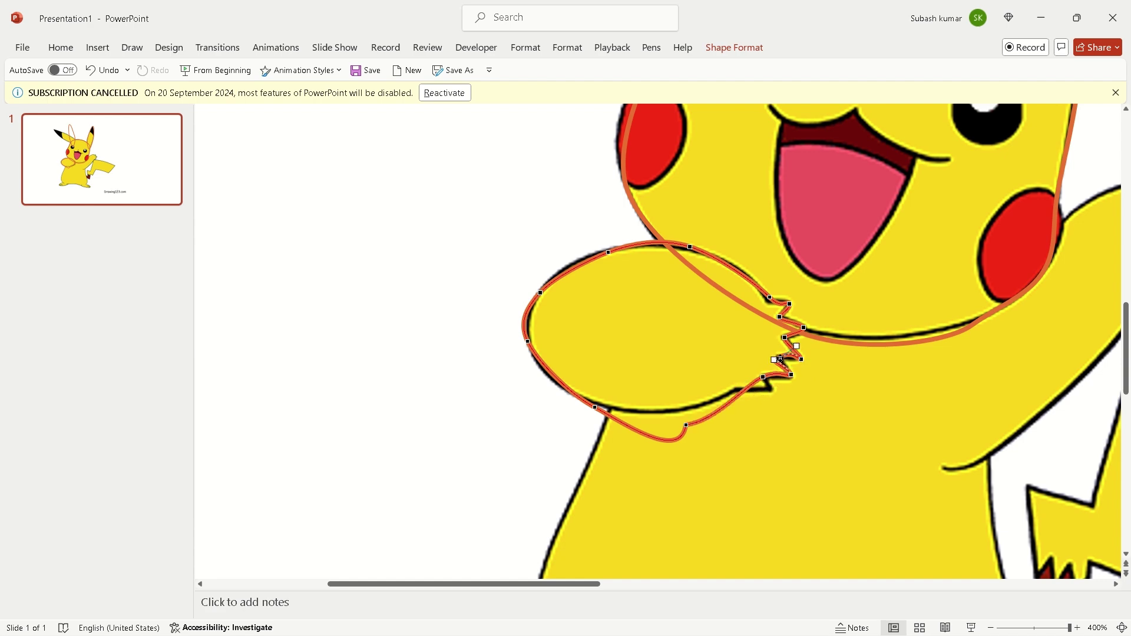
{"action": "mouse_move", "coordinate": [689, 417]}
{"action": "left_mouse_down"}
{"action": "mouse_move", "coordinate": [604, 409]}
{"action": "mouse_move", "coordinate": [562, 478]}
{"action": "left_mouse_up"}
{"action": "scroll", "coordinate": [604, 410], "scroll_direction": "down", "scroll_amount": 5}
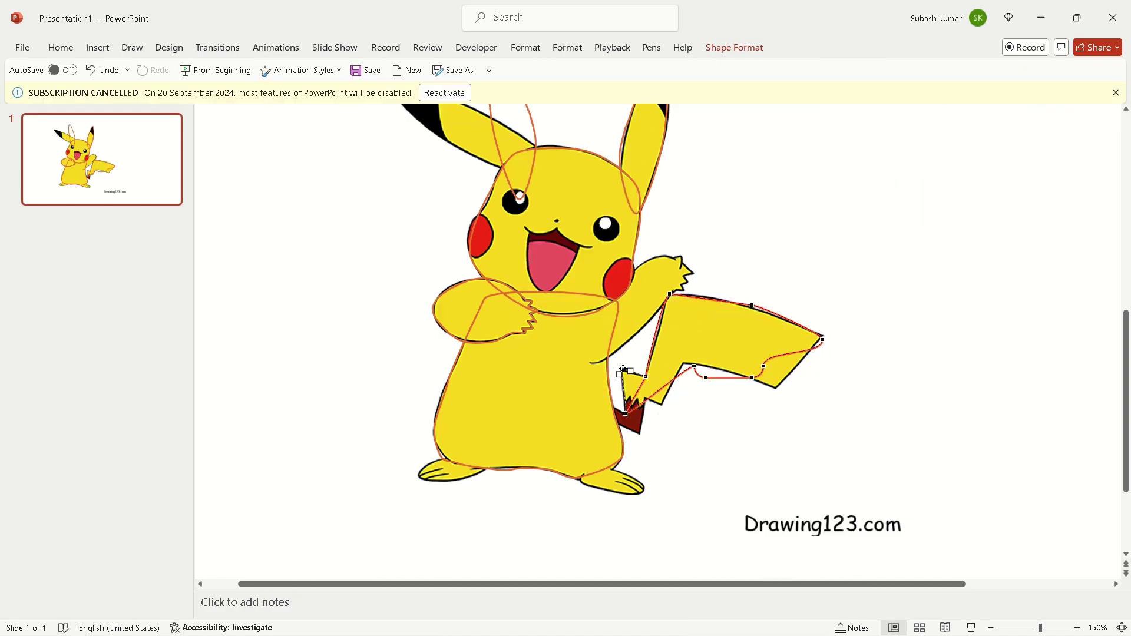
Edit the tail outline's points, adding and adjusting a point at the zigzag tail tip.
{"action": "right_click", "coordinate": [660, 393]}
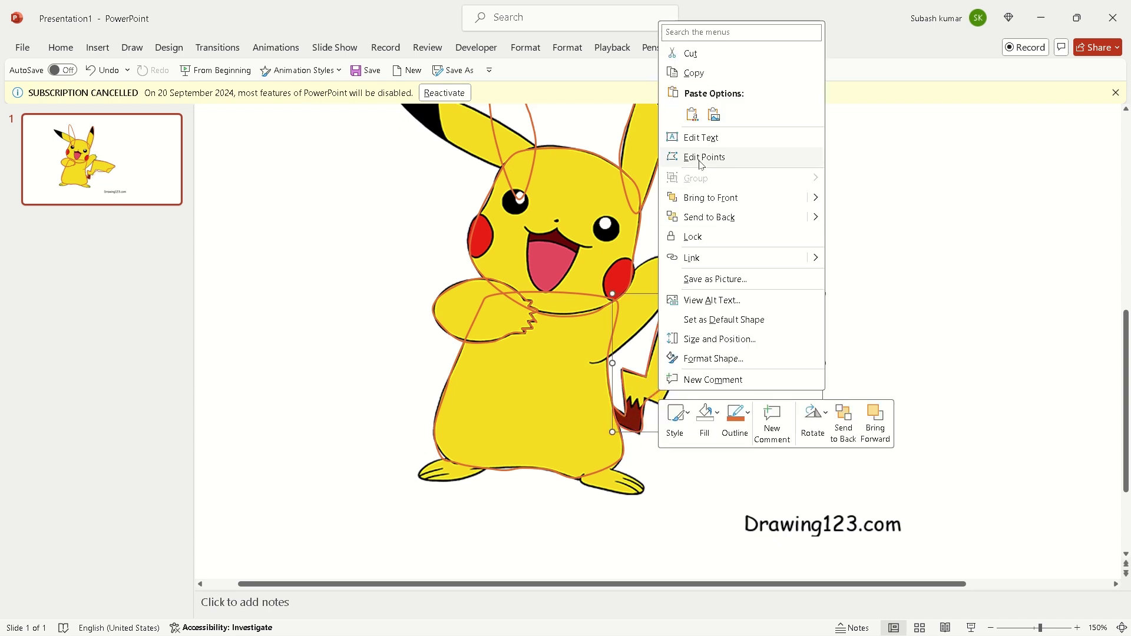
{"action": "left_click", "coordinate": [699, 157]}
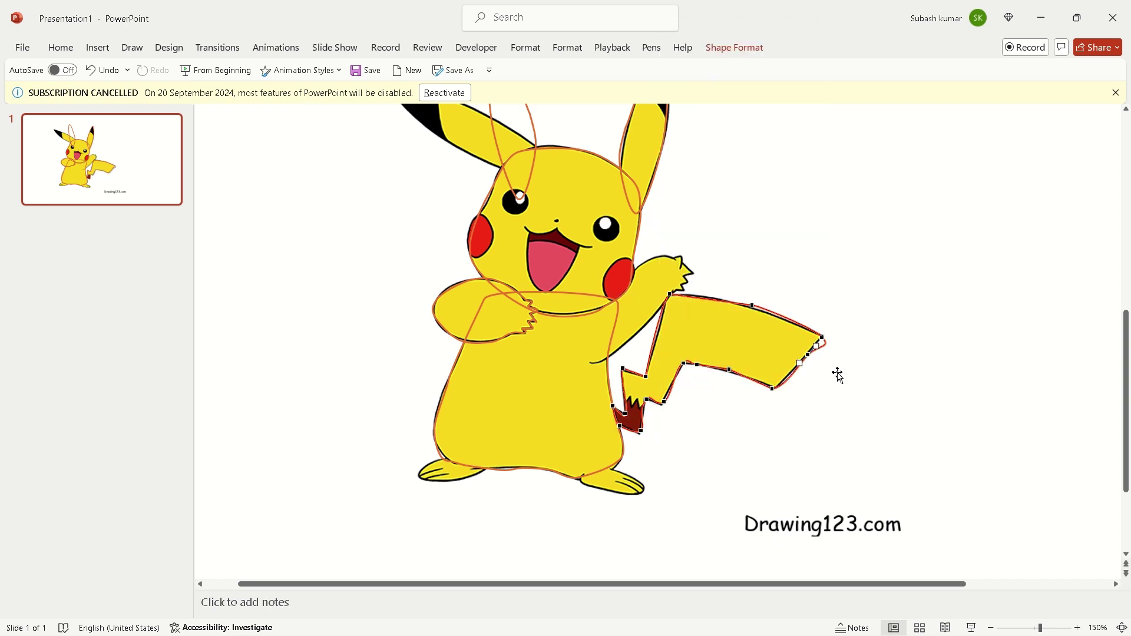
{"action": "right_click", "coordinate": [840, 339]}
{"action": "left_click", "coordinate": [773, 389]}
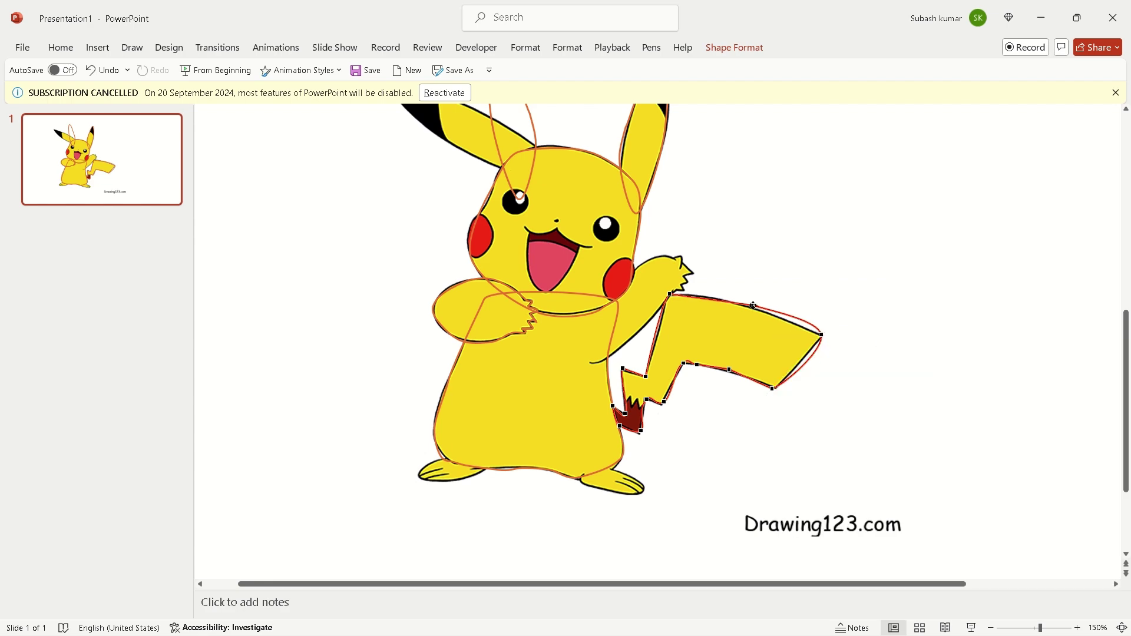
{"action": "right_click", "coordinate": [825, 334]}
{"action": "left_click", "coordinate": [849, 346]}
{"action": "right_click", "coordinate": [814, 361]}
{"action": "left_click", "coordinate": [842, 373]}
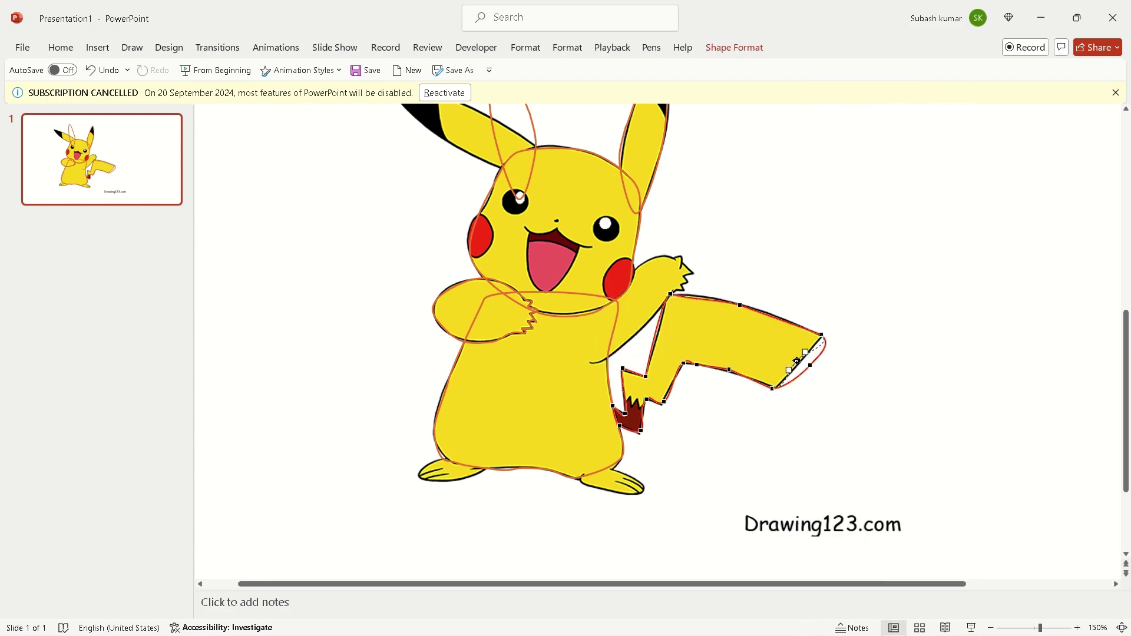
{"action": "left_click", "coordinate": [820, 335]}
{"action": "left_click", "coordinate": [760, 400]}
Undo an accidental move of the reference picture and adjust another tail point.
{"action": "right_click", "coordinate": [663, 397]}
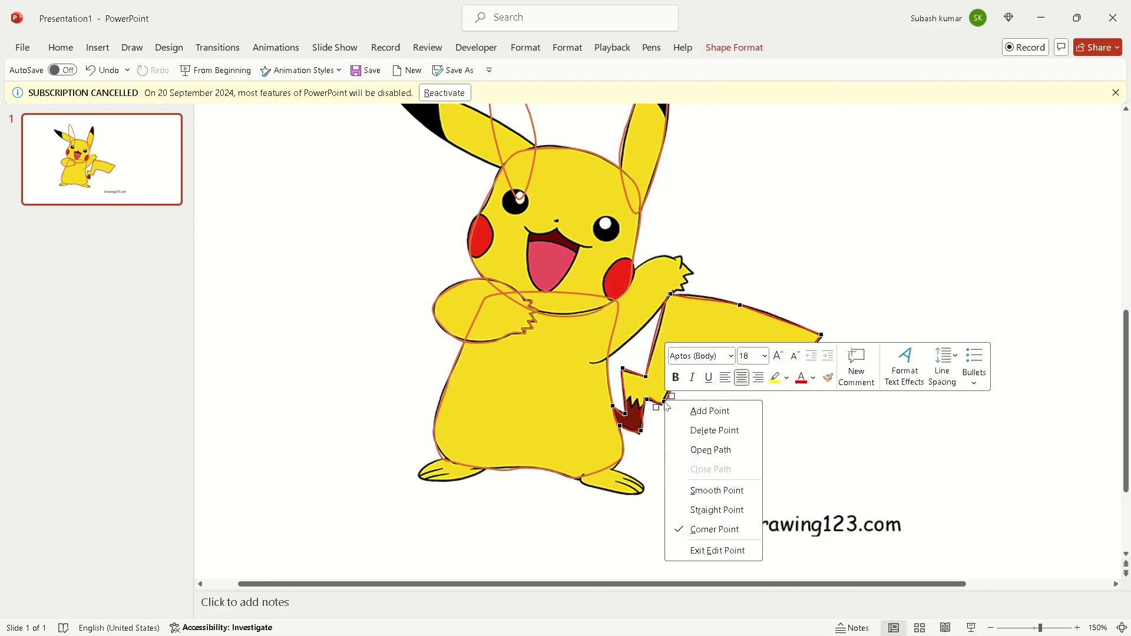
{"action": "key", "text": "Escape"}
{"action": "left_click_drag", "start_coordinate": [565, 365], "coordinate": [901, 379]}
{"action": "key", "text": "ctrl+z"}
{"action": "right_click", "coordinate": [693, 364]}
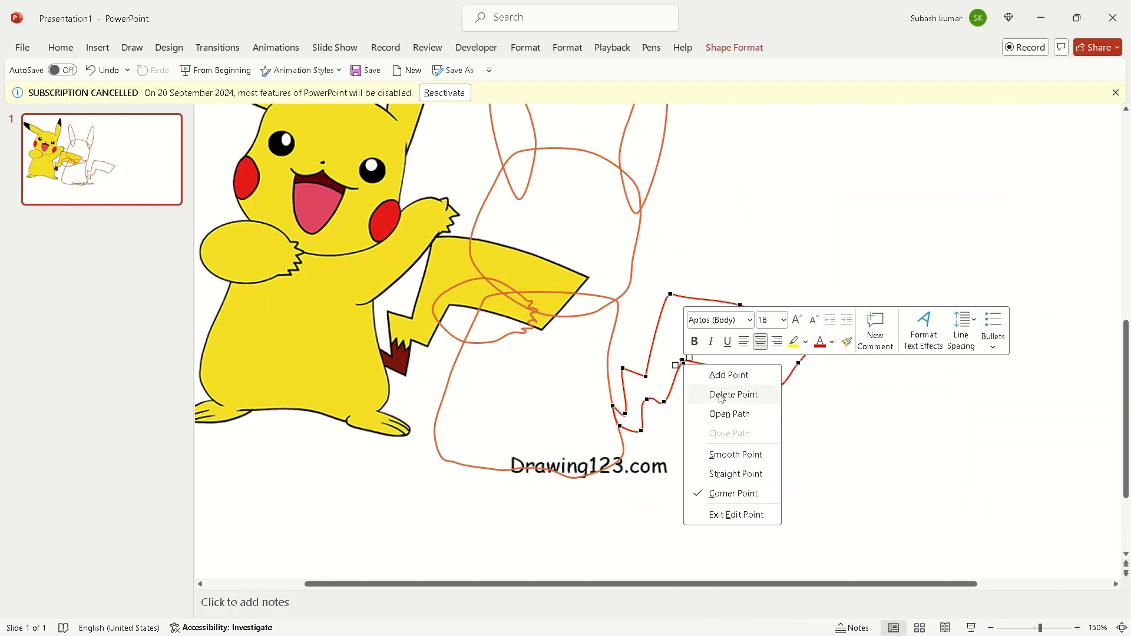
{"action": "left_click", "coordinate": [756, 477]}
{"action": "right_click", "coordinate": [664, 403]}
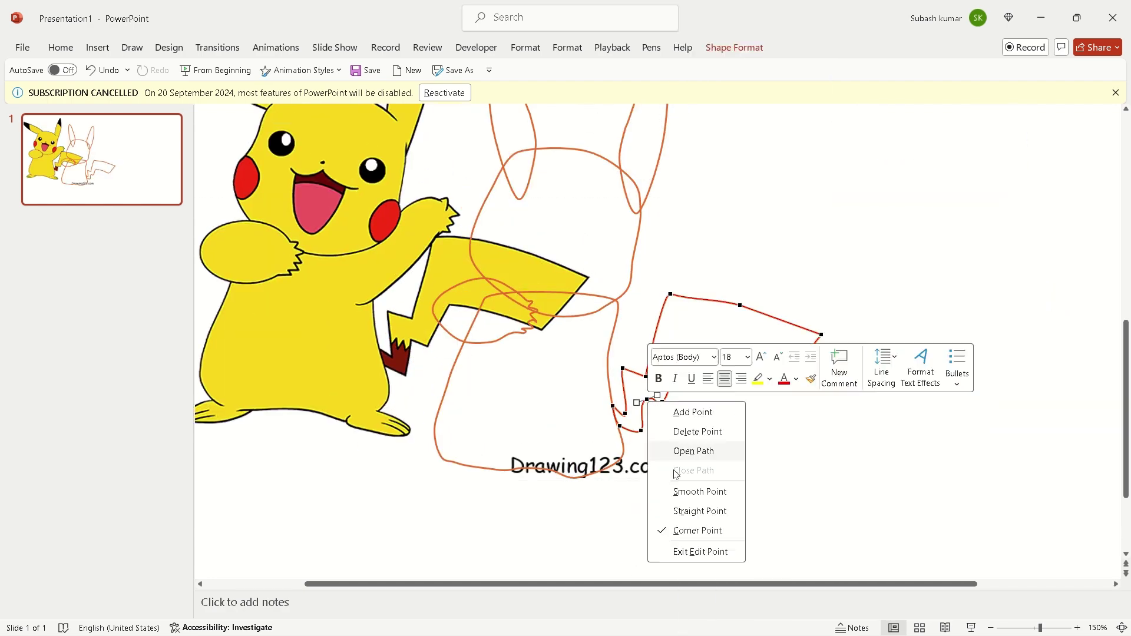
{"action": "key", "text": "Escape"}
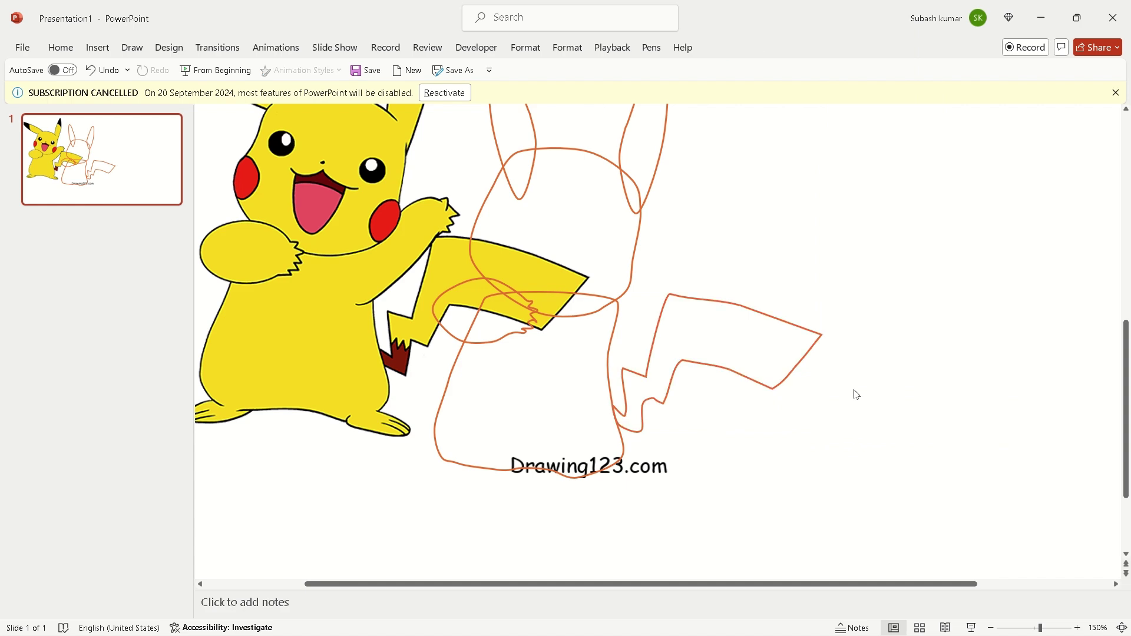
{"action": "key", "text": "ctrl+z"}
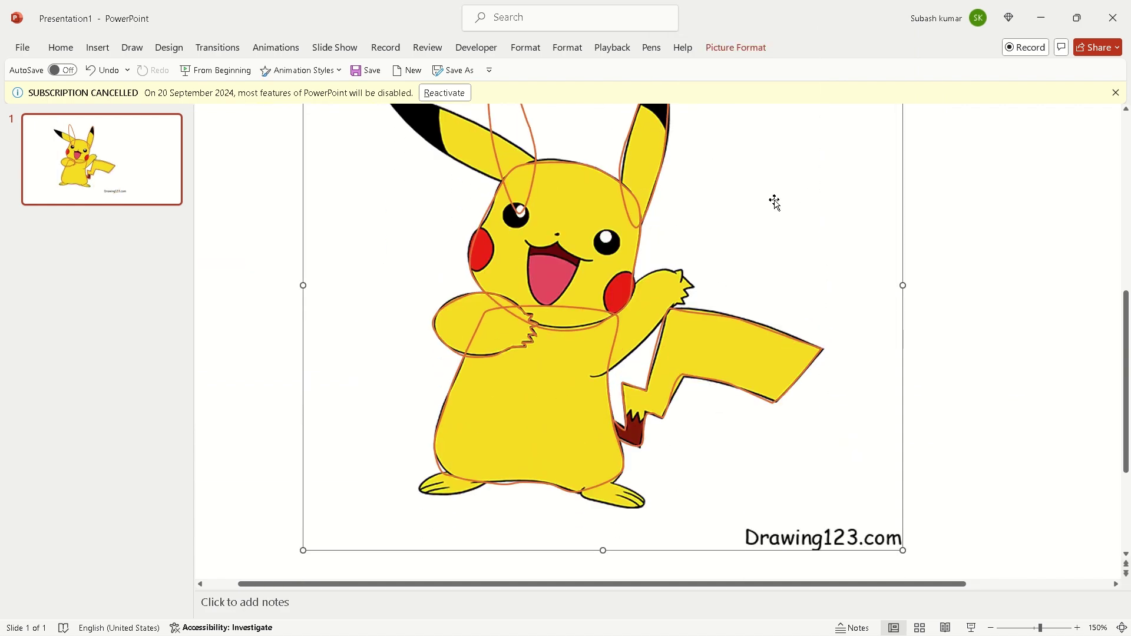
Edit the foot outline's points to fit Pikachu's foot.
{"action": "key", "text": "ctrl+v"}
{"action": "scroll", "coordinate": [677, 240], "scroll_direction": "down", "scroll_amount": 3}
{"action": "right_click", "coordinate": [629, 548]}
{"action": "left_click", "coordinate": [662, 295]}
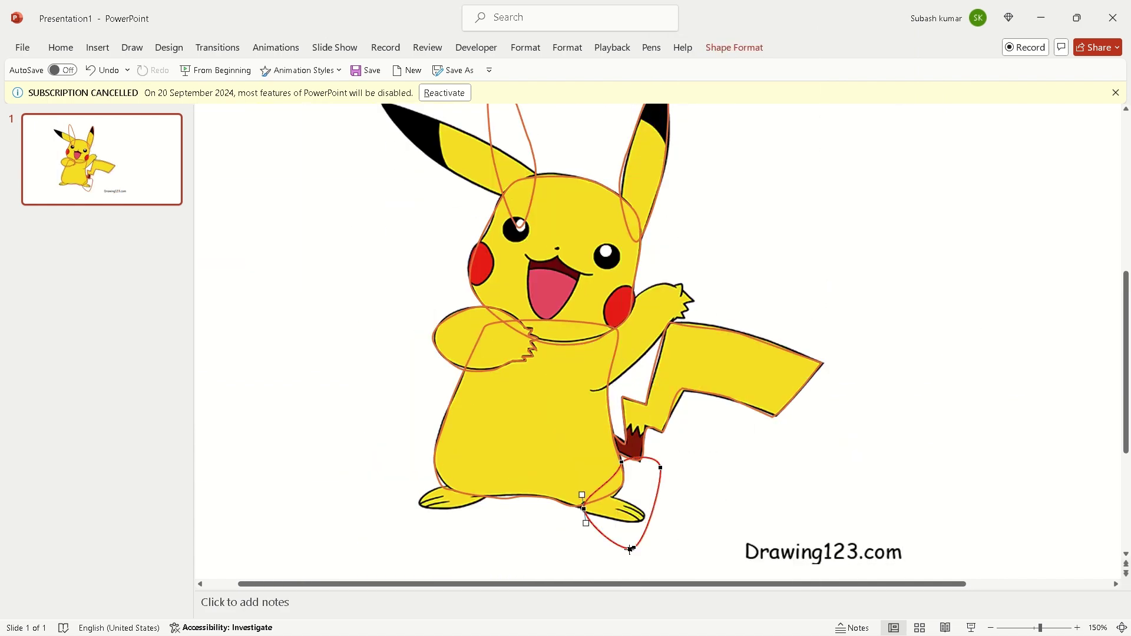
{"action": "left_click", "coordinate": [636, 524]}
Paste a copy of the paw outline and move the Pikachu picture to the right.
{"action": "left_click", "coordinate": [625, 516]}
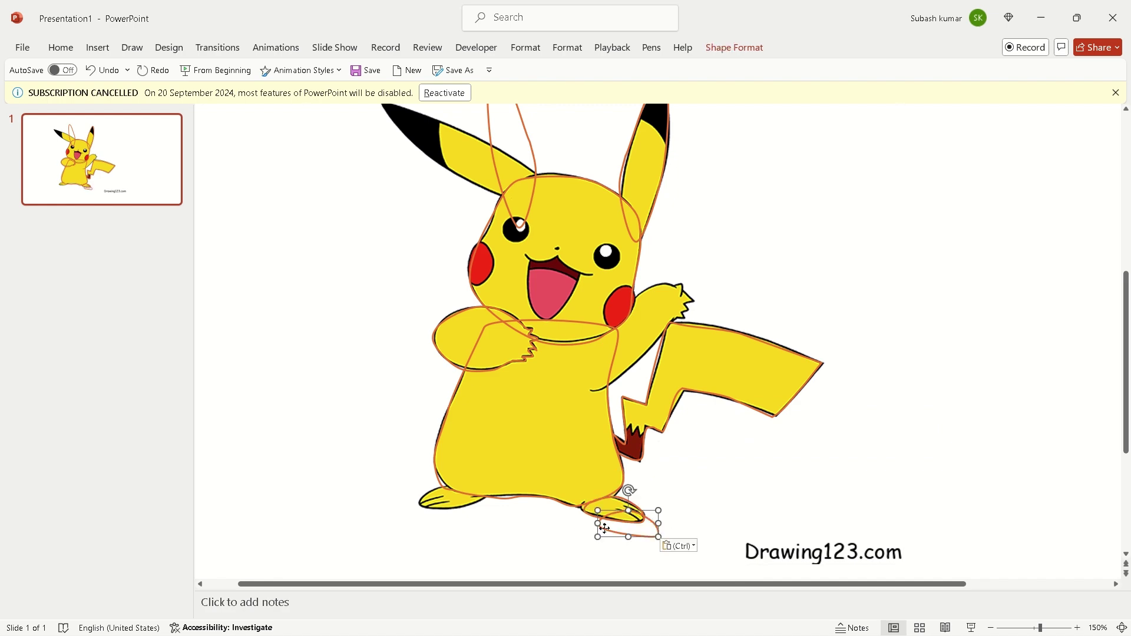
{"action": "double_click", "coordinate": [448, 504]}
{"action": "left_click", "coordinate": [554, 526]}
{"action": "key", "text": "ctrl+v"}
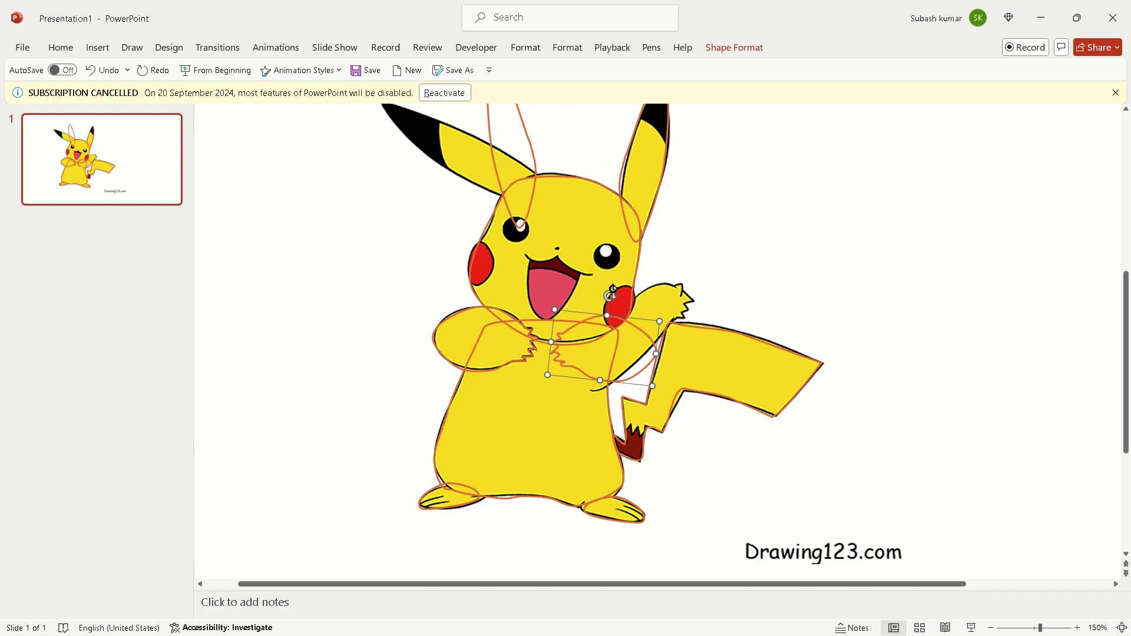
{"action": "left_click_drag", "start_coordinate": [362, 189], "coordinate": [740, 222]}
{"action": "scroll", "coordinate": [748, 222], "scroll_direction": "down", "scroll_amount": 1}
{"action": "scroll", "coordinate": [755, 222], "scroll_direction": "up", "scroll_amount": 2}
{"action": "left_click", "coordinate": [494, 205]}
Duplicate the left ear outline, move it onto Pikachu's ear and rotate it to match.
{"action": "key", "text": "ctrl+v"}
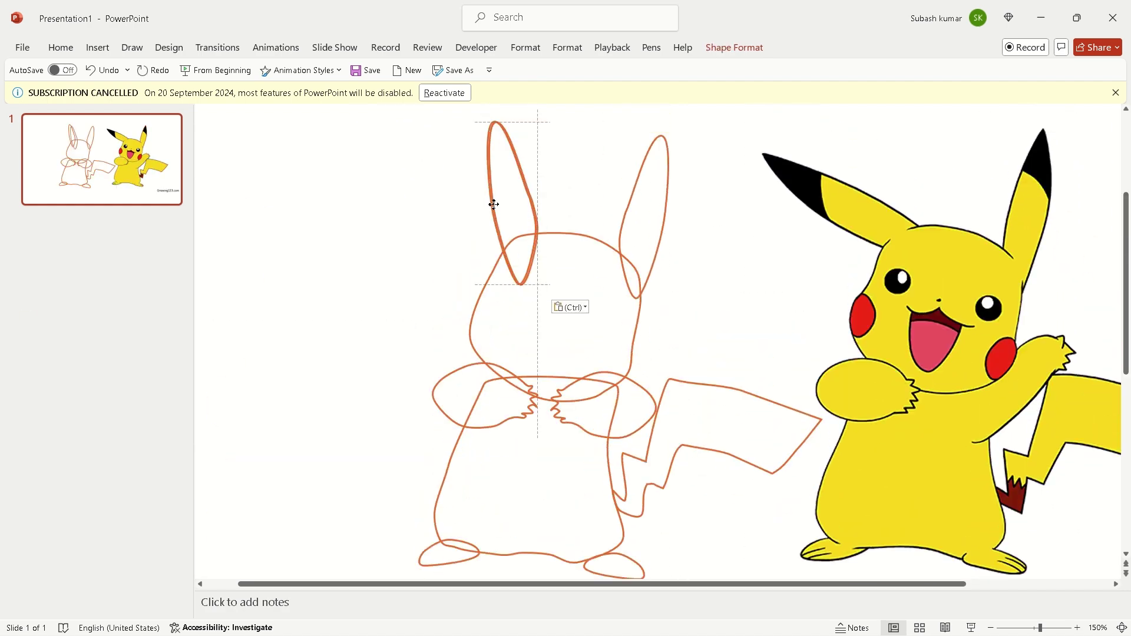
{"action": "right_click", "coordinate": [489, 255]}
{"action": "left_click", "coordinate": [543, 595]}
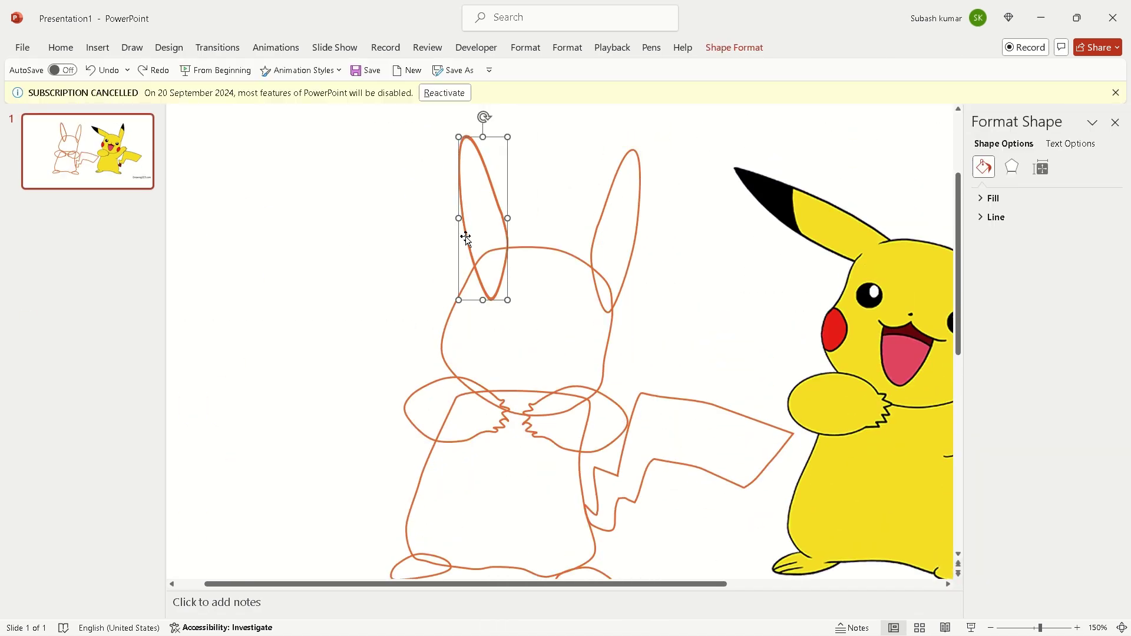
{"action": "mouse_move", "coordinate": [467, 233]}
{"action": "left_mouse_down"}
{"action": "mouse_move", "coordinate": [732, 204]}
{"action": "mouse_move", "coordinate": [909, 220]}
{"action": "left_mouse_up"}
{"action": "left_click_drag", "start_coordinate": [866, 113], "coordinate": [765, 145]}
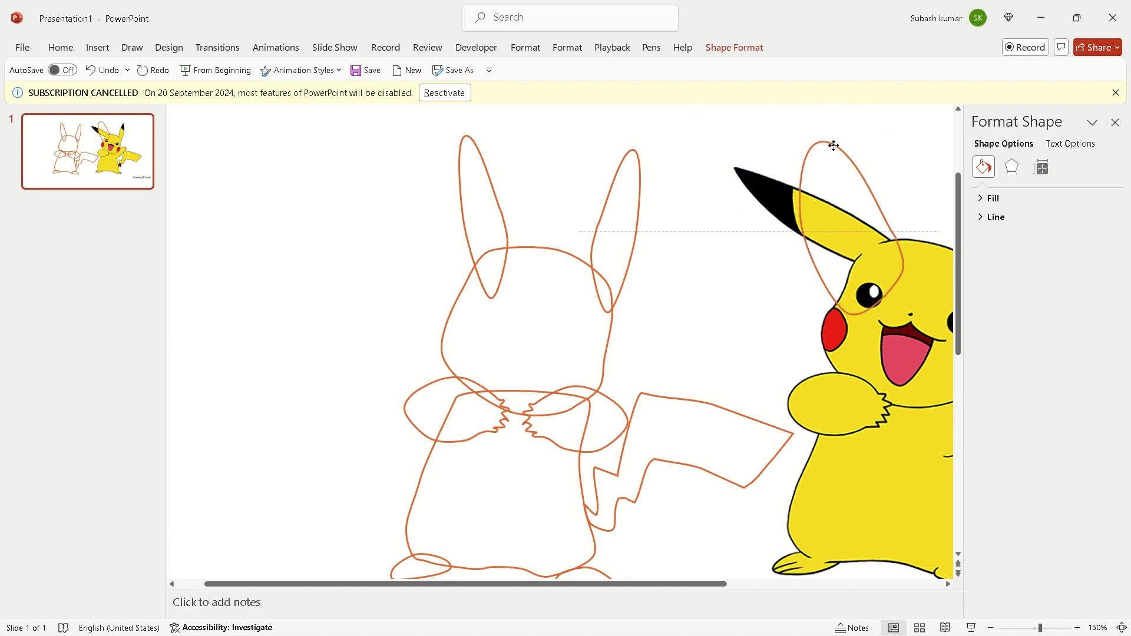
Fragment the picture with the ear outline using Merge Shapes to get a yellow, black-tipped ear.
{"action": "left_click", "coordinate": [791, 173], "text": "shift"}
{"action": "left_click", "coordinate": [735, 47]}
{"action": "left_click", "coordinate": [157, 106]}
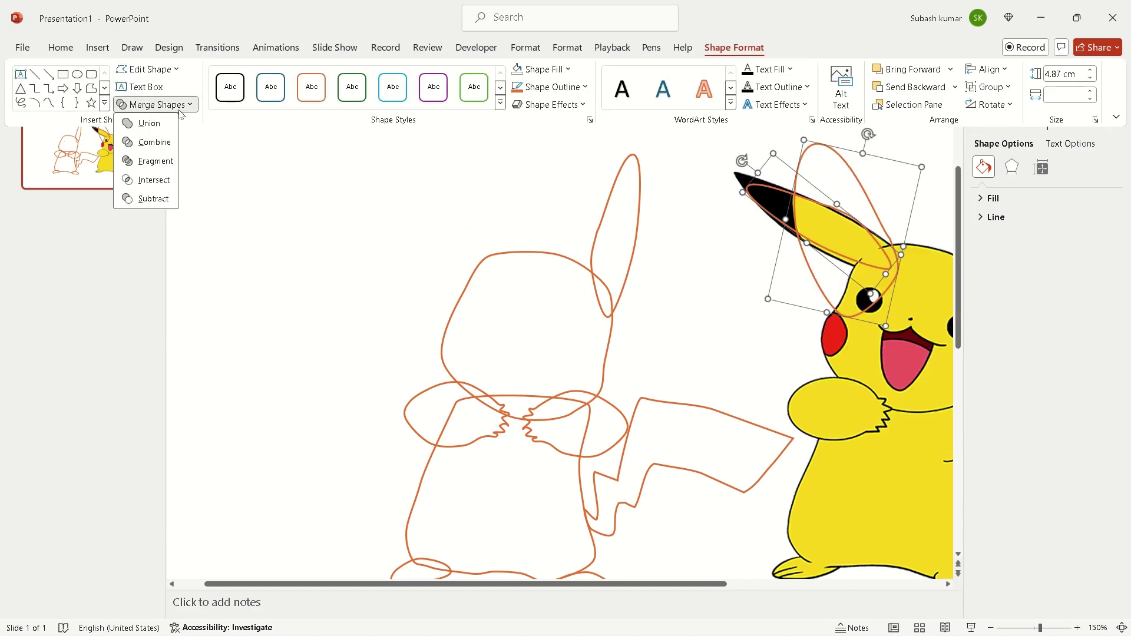
{"action": "left_click", "coordinate": [139, 122]}
{"action": "key", "text": "ctrl+z"}
{"action": "key", "text": "ctrl+z"}
{"action": "key", "text": "ctrl+z"}
{"action": "left_click", "coordinate": [324, 177]}
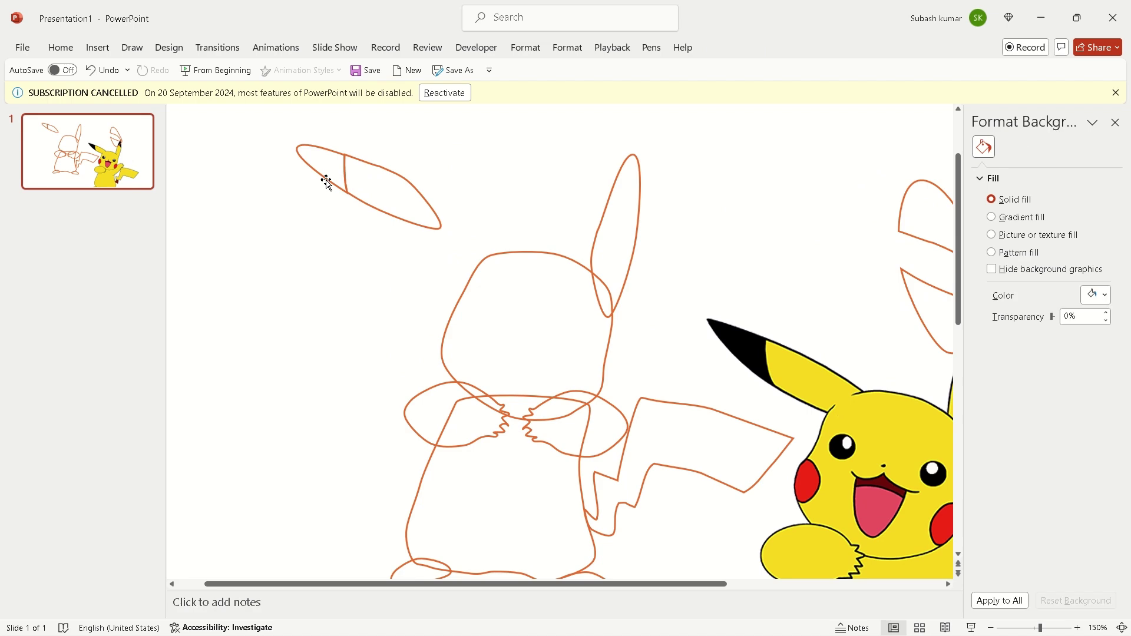
{"action": "left_click", "coordinate": [381, 211]}
{"action": "key", "text": "ctrl+y"}
{"action": "key", "text": "ctrl+y"}
{"action": "key", "text": "ctrl+y"}
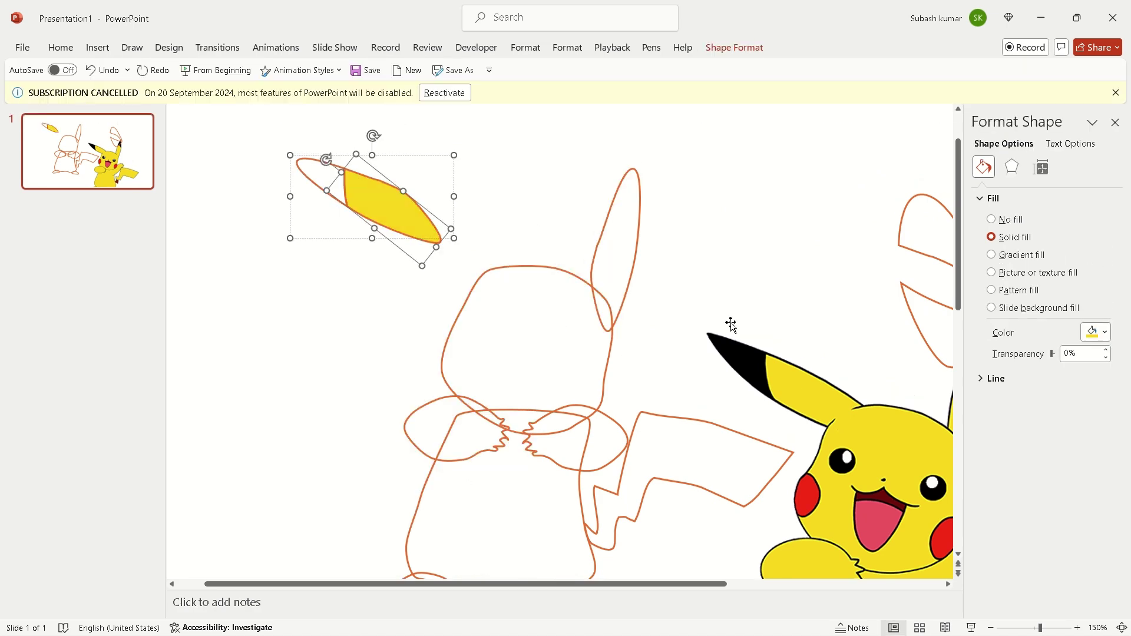
{"action": "key", "text": "ctrl+y"}
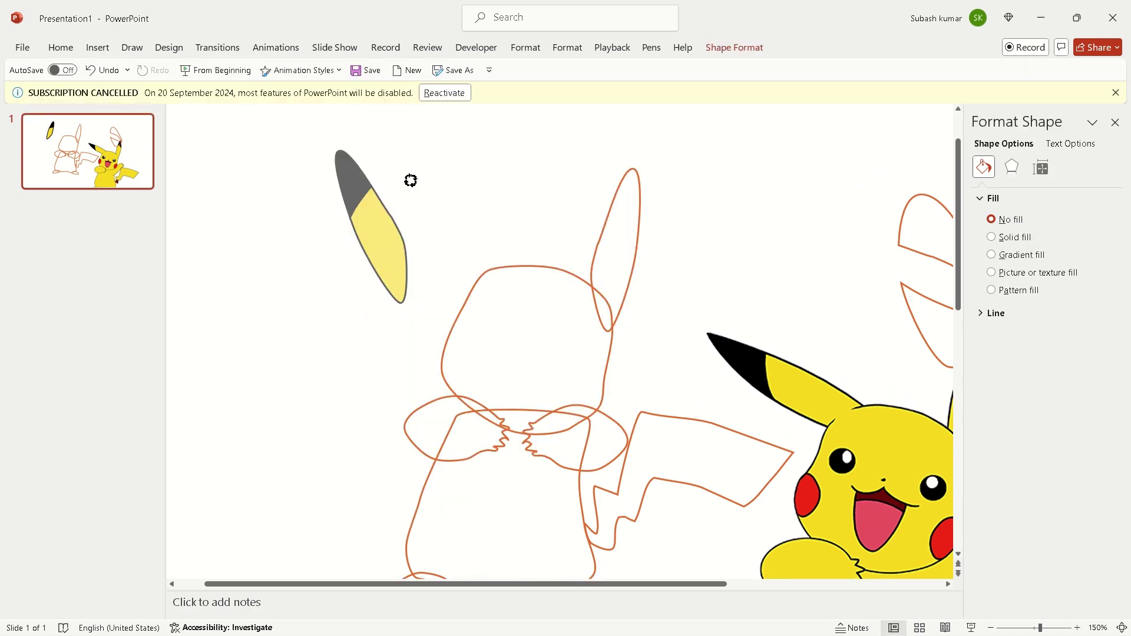
Turn the yellow ear upright beside the head and mirror a copy for the right ear.
{"action": "left_click_drag", "start_coordinate": [366, 225], "coordinate": [606, 224]}
{"action": "left_click", "coordinate": [735, 47]}
{"action": "left_click", "coordinate": [994, 104]}
{"action": "left_click", "coordinate": [1011, 180]}
{"action": "left_click", "coordinate": [799, 253]}
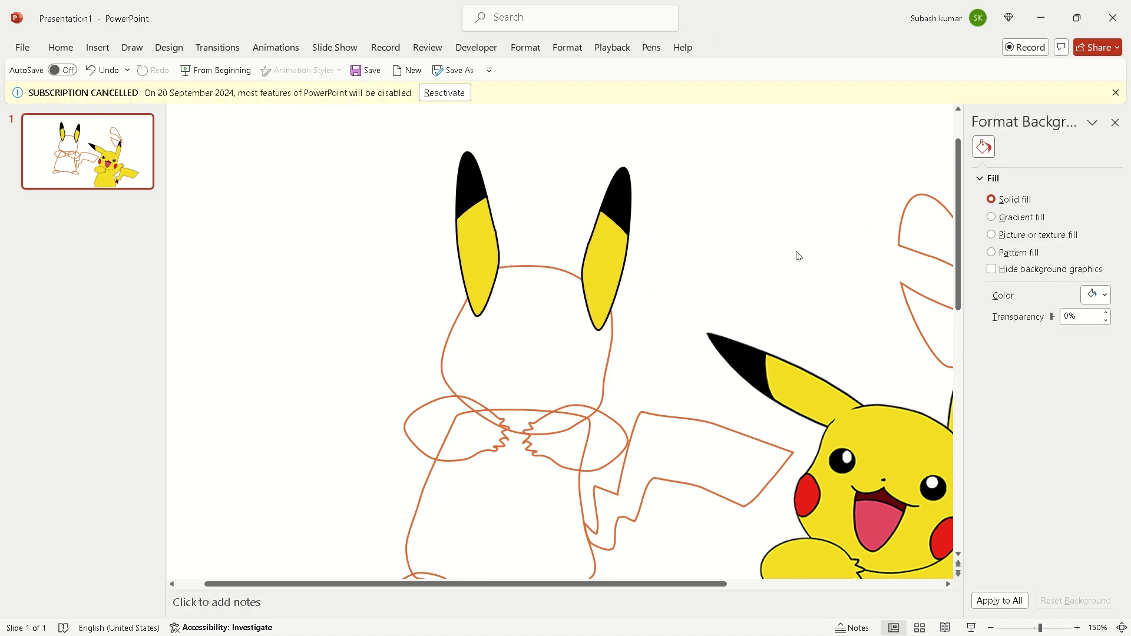
Move the reference picture out of the way and select the head outline.
{"action": "scroll", "coordinate": [548, 250], "scroll_direction": "down", "scroll_amount": 2}
{"action": "left_click_drag", "start_coordinate": [548, 251], "coordinate": [477, 103]}
{"action": "left_click", "coordinate": [310, 306]}
Fill the traced head yellow and give it a black outline.
{"action": "left_click", "coordinate": [546, 69]}
{"action": "left_click", "coordinate": [569, 86]}
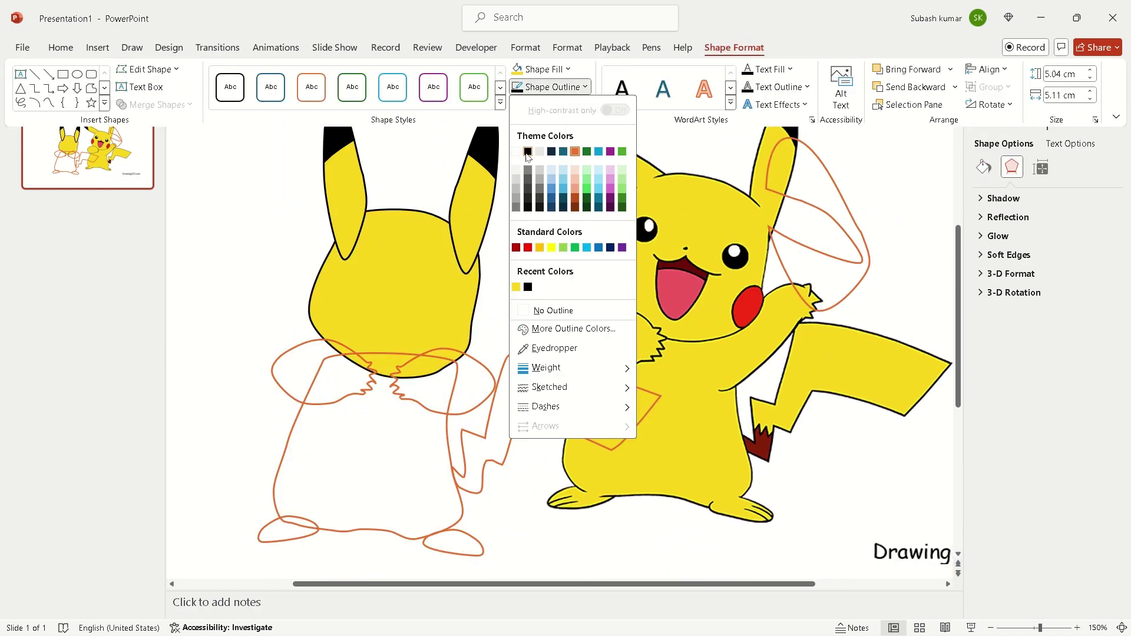
{"action": "left_click", "coordinate": [536, 128]}
{"action": "left_click", "coordinate": [98, 47]}
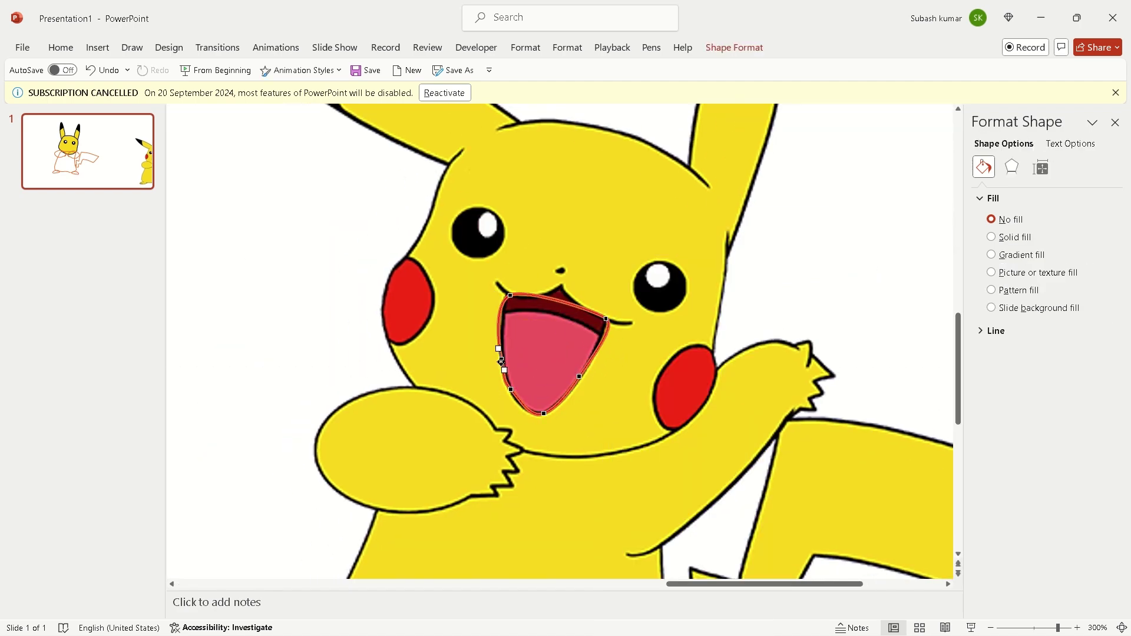
Add a point to the mouth outline and drag its upper-right edge to follow the lip.
{"action": "right_click", "coordinate": [569, 291]}
{"action": "left_click", "coordinate": [598, 295]}
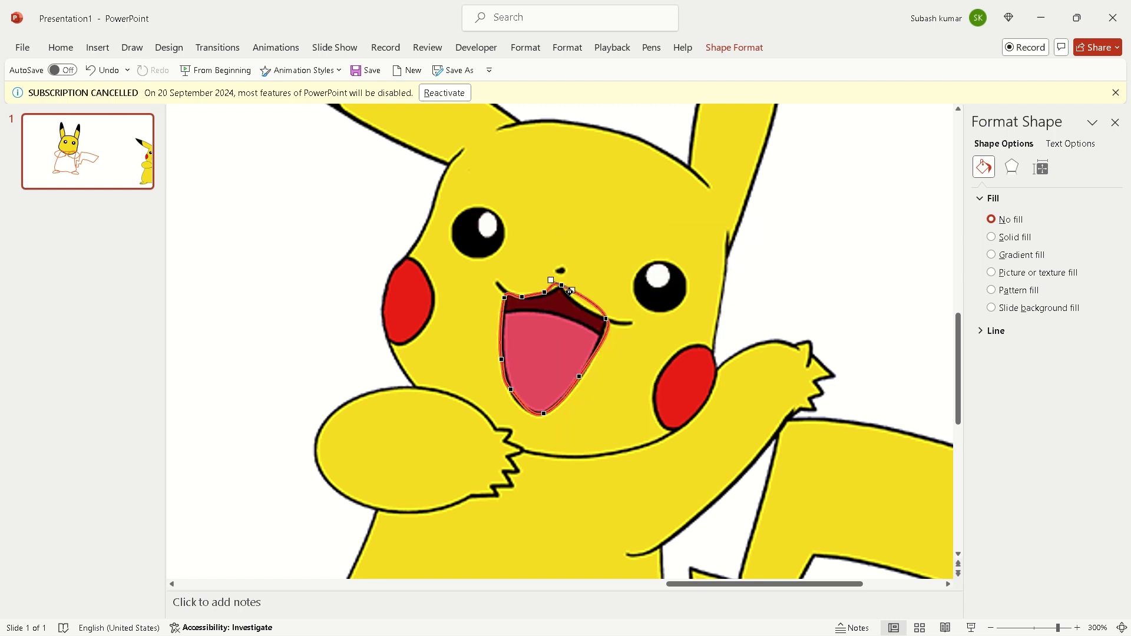
{"action": "right_click", "coordinate": [566, 290]}
{"action": "left_click_drag", "start_coordinate": [556, 317], "coordinate": [594, 310]}
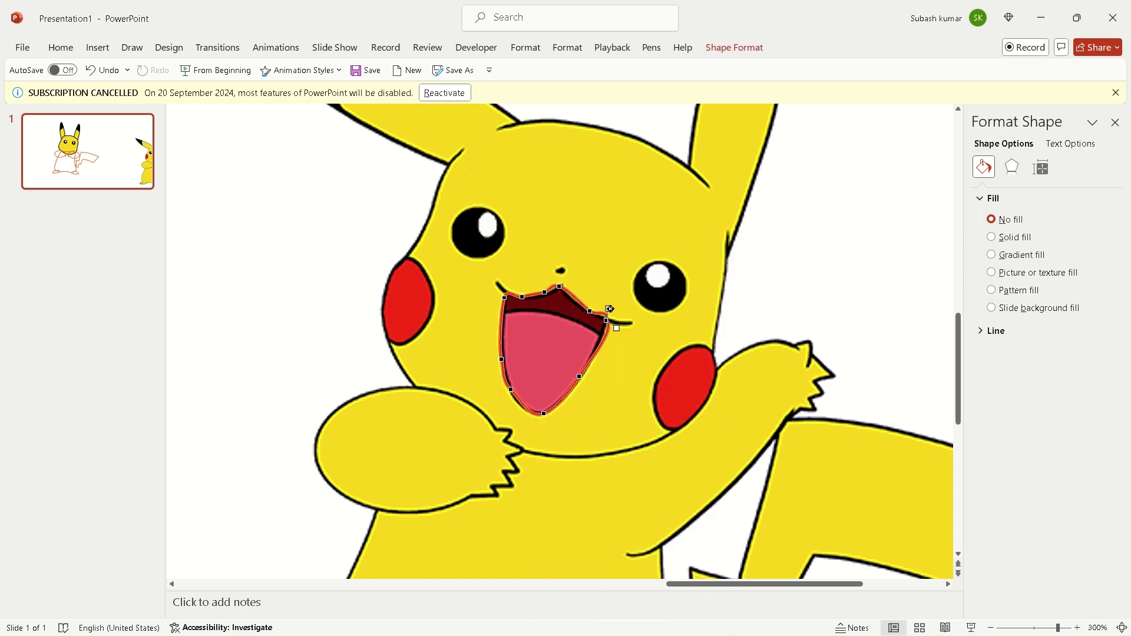
{"action": "left_click", "coordinate": [657, 354]}
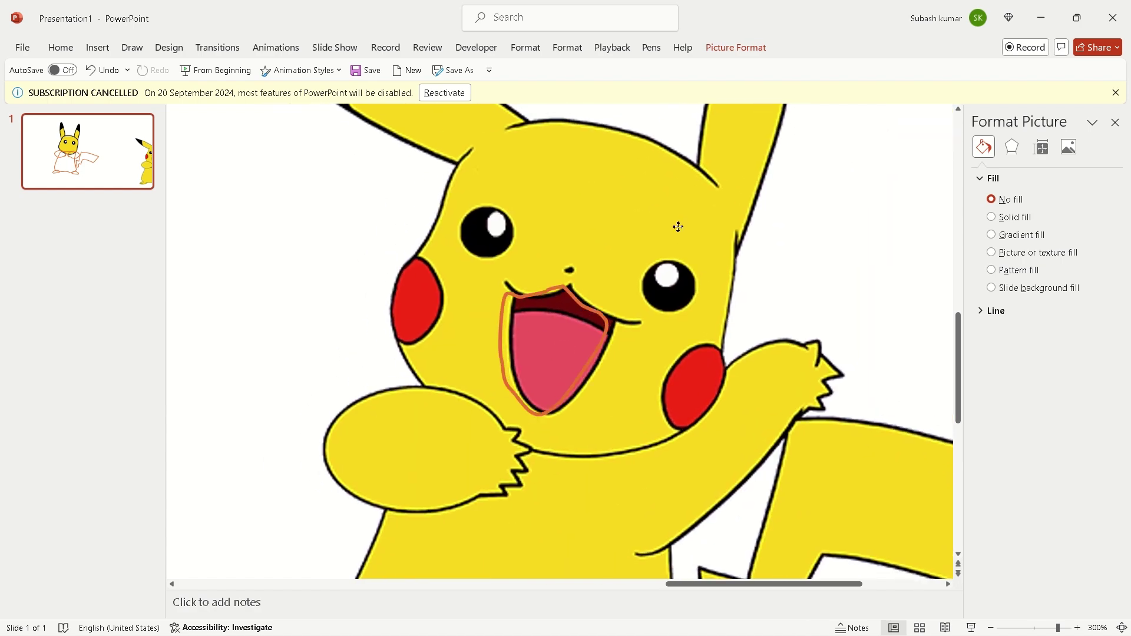
Move the reference picture right and draw ovals over Pikachu's open mouth.
{"action": "left_click_drag", "start_coordinate": [670, 225], "coordinate": [778, 221]}
{"action": "left_click", "coordinate": [97, 47]}
{"action": "left_click_drag", "start_coordinate": [298, 231], "coordinate": [396, 428]}
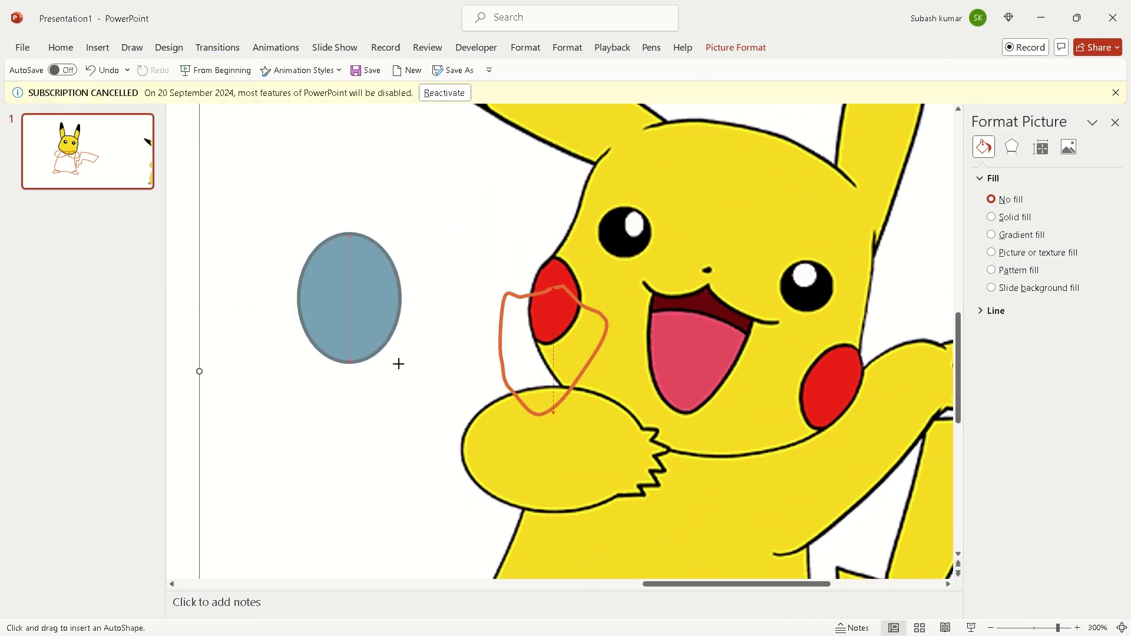
{"action": "left_click_drag", "start_coordinate": [348, 294], "coordinate": [694, 350]}
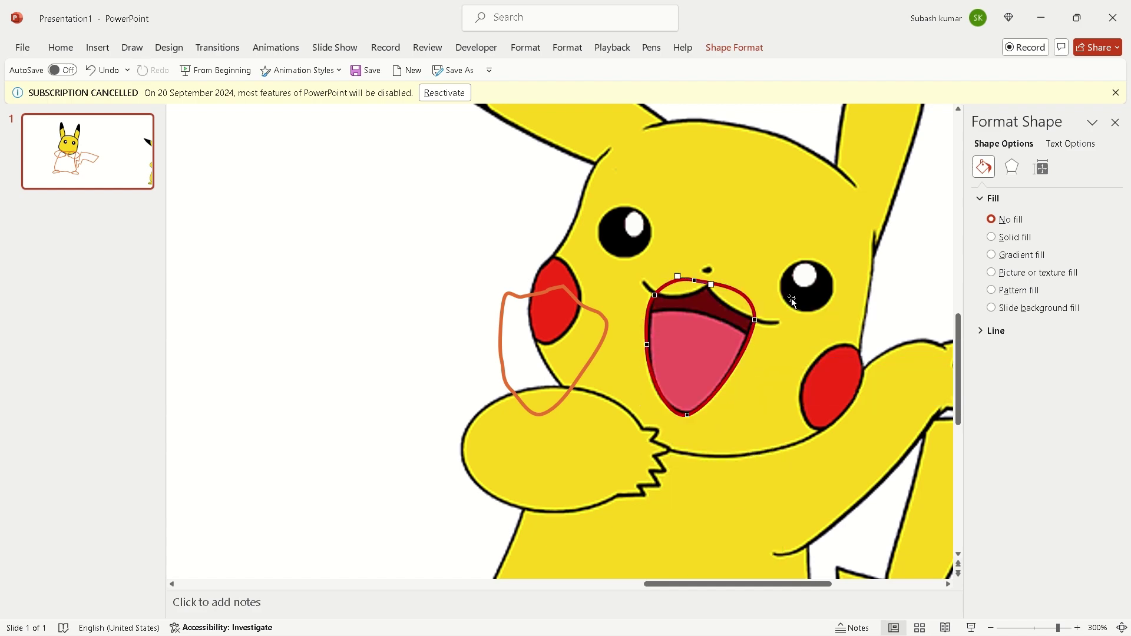
{"action": "left_click", "coordinate": [97, 47]}
{"action": "left_click", "coordinate": [270, 73]}
{"action": "left_click", "coordinate": [278, 281]}
{"action": "left_click_drag", "start_coordinate": [293, 259], "coordinate": [368, 293]}
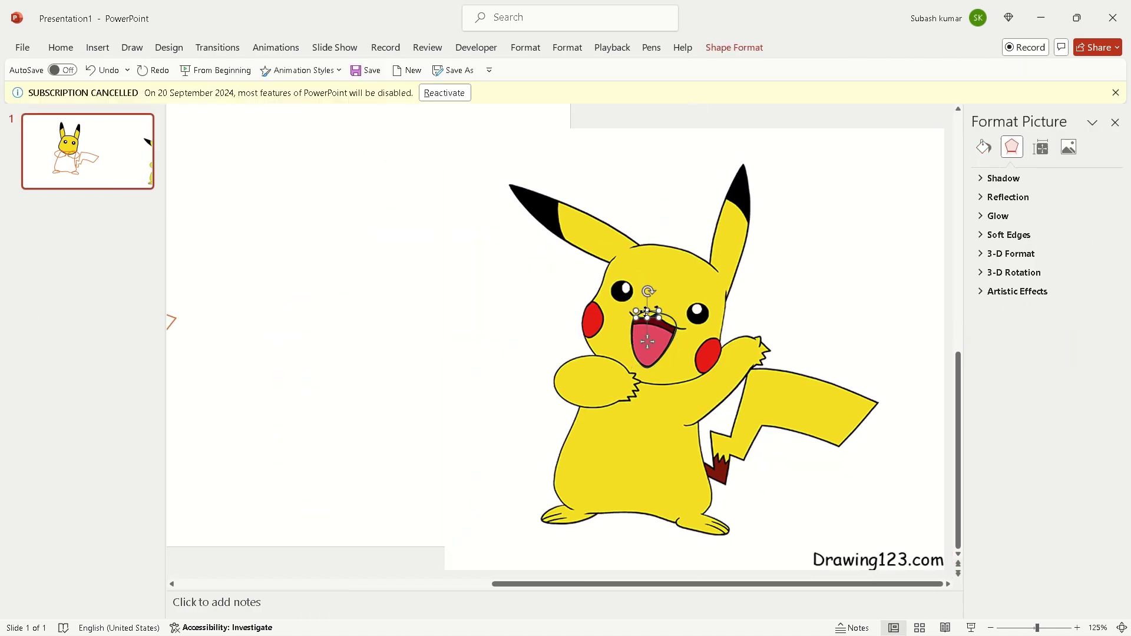
Resize the circle over the mouth and bend its outline to follow the wavy upper lip.
{"action": "left_click_drag", "start_coordinate": [492, 217], "coordinate": [565, 288]}
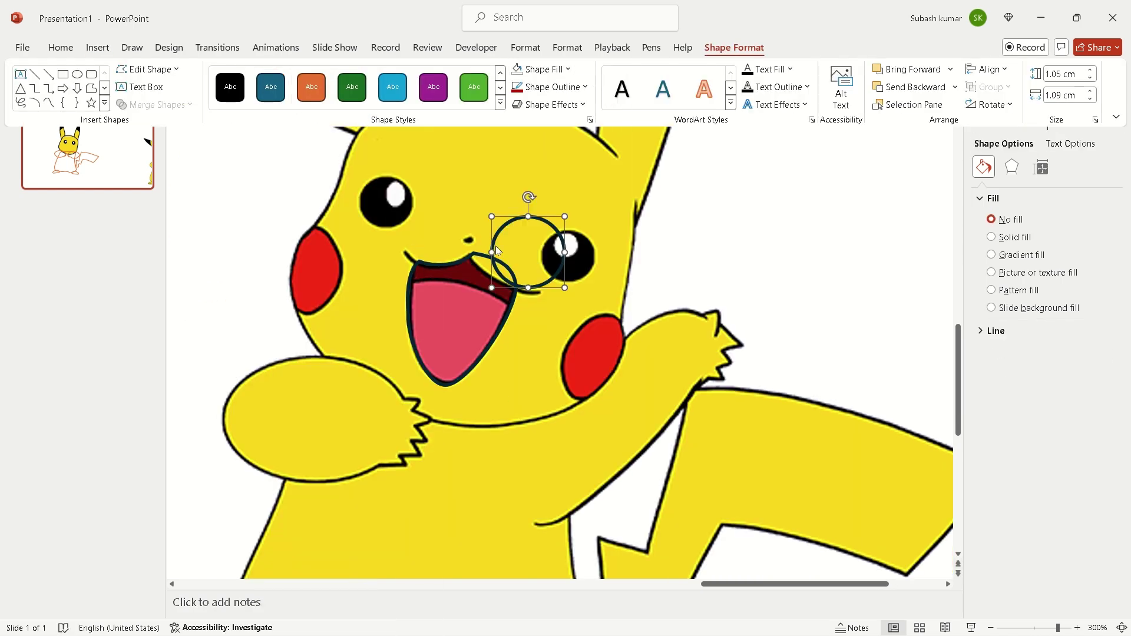
{"action": "left_click_drag", "start_coordinate": [492, 252], "coordinate": [469, 249]}
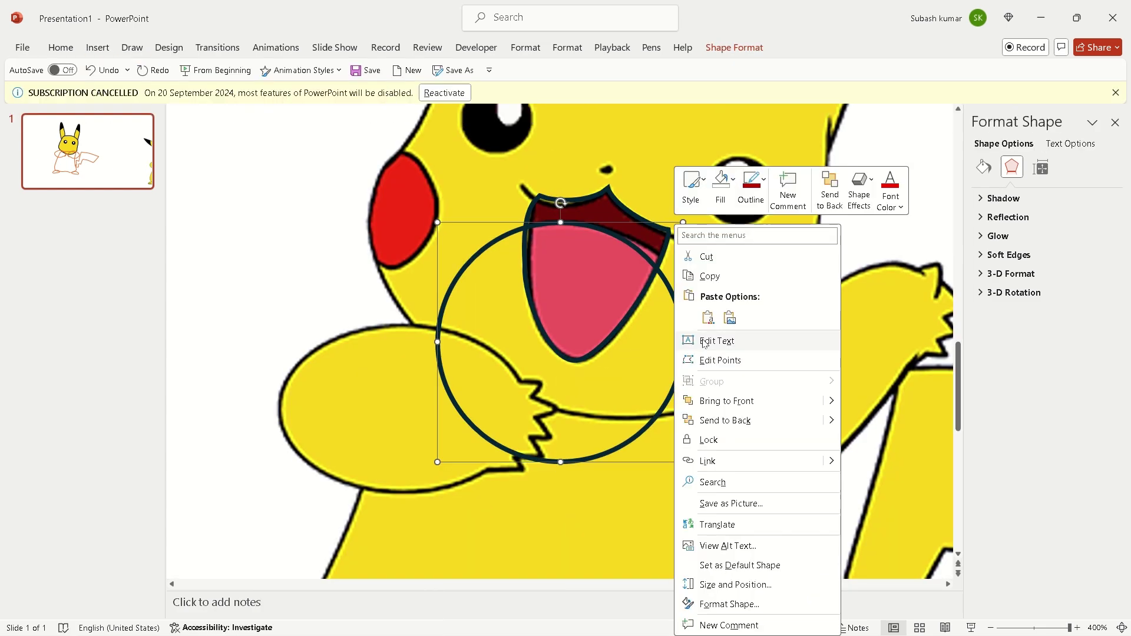
{"action": "left_click", "coordinate": [720, 360]}
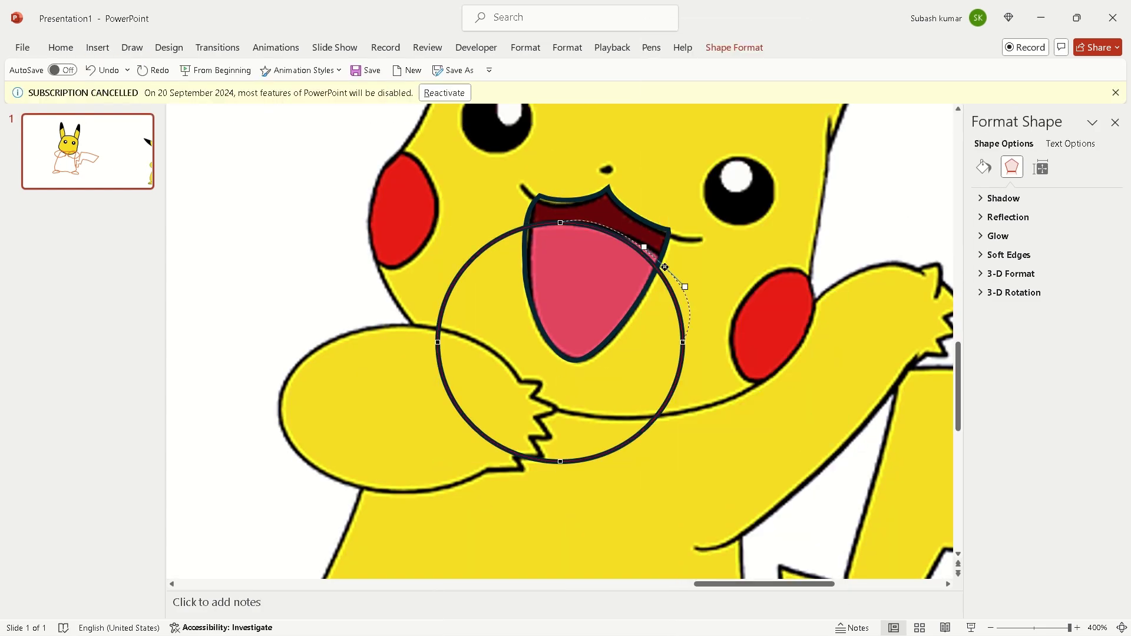
{"action": "left_click_drag", "start_coordinate": [677, 283], "coordinate": [506, 240]}
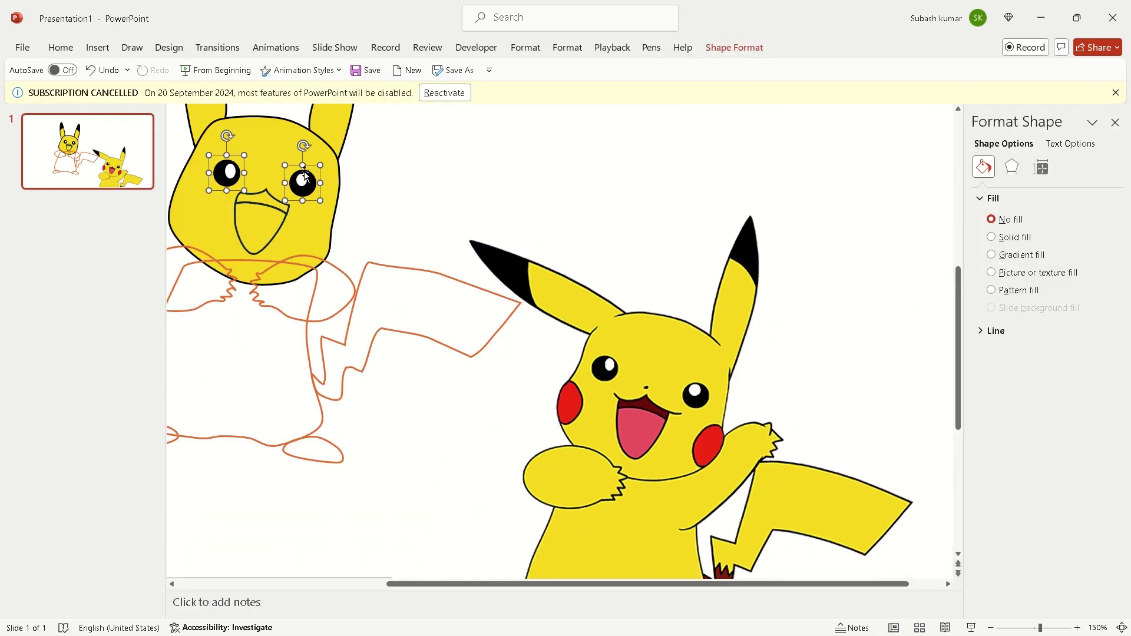
{"action": "right_click", "coordinate": [419, 192]}
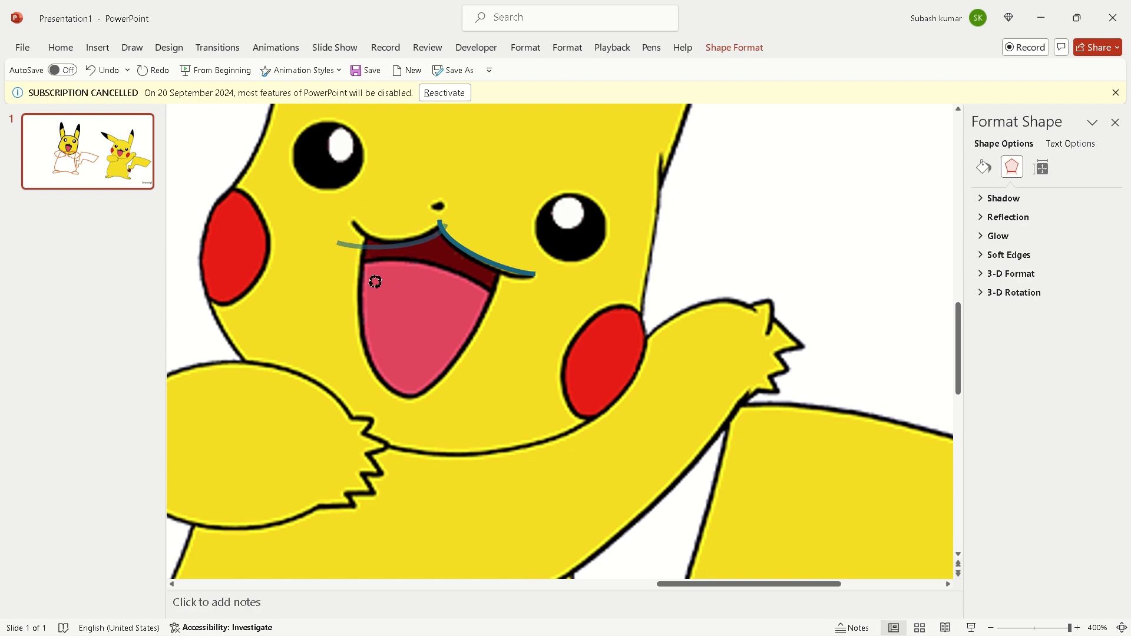
Reshape the left arc's curve with Edit Points to match the upper lip.
{"action": "right_click", "coordinate": [365, 247]}
{"action": "left_click", "coordinate": [389, 396]}
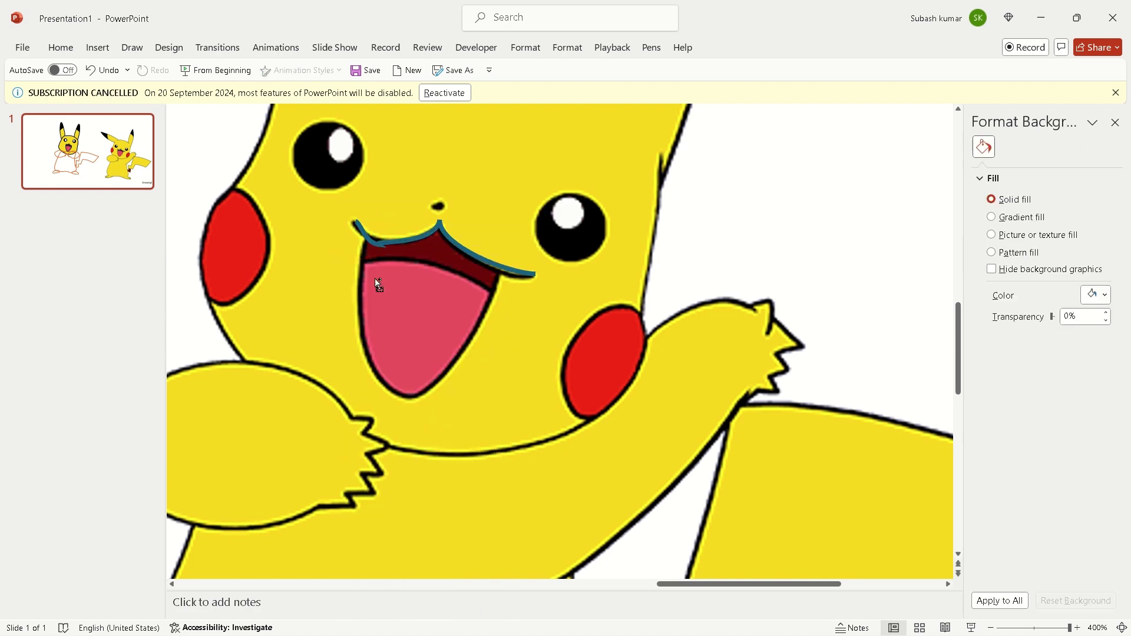
{"action": "left_click_drag", "start_coordinate": [366, 235], "coordinate": [373, 243]}
{"action": "left_click", "coordinate": [386, 243]}
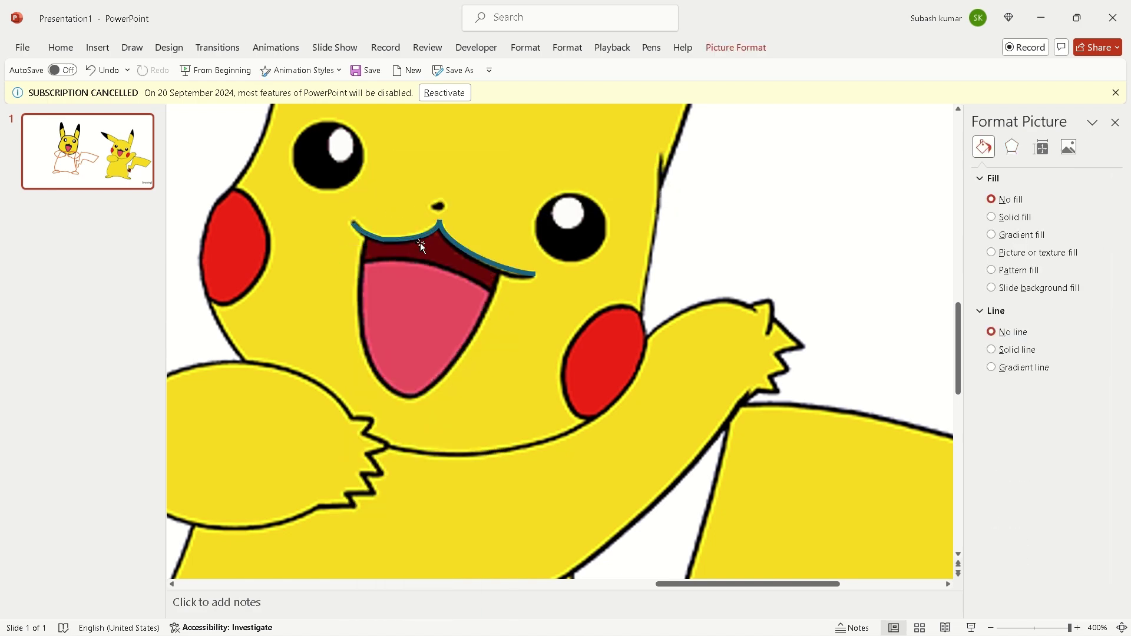
Select the mouth pieces sitting on the traced face.
{"action": "scroll", "coordinate": [677, 285], "scroll_direction": "down", "scroll_amount": 5, "text": "ctrl"}
{"action": "scroll", "coordinate": [407, 330], "scroll_direction": "up", "scroll_amount": 5, "text": "ctrl"}
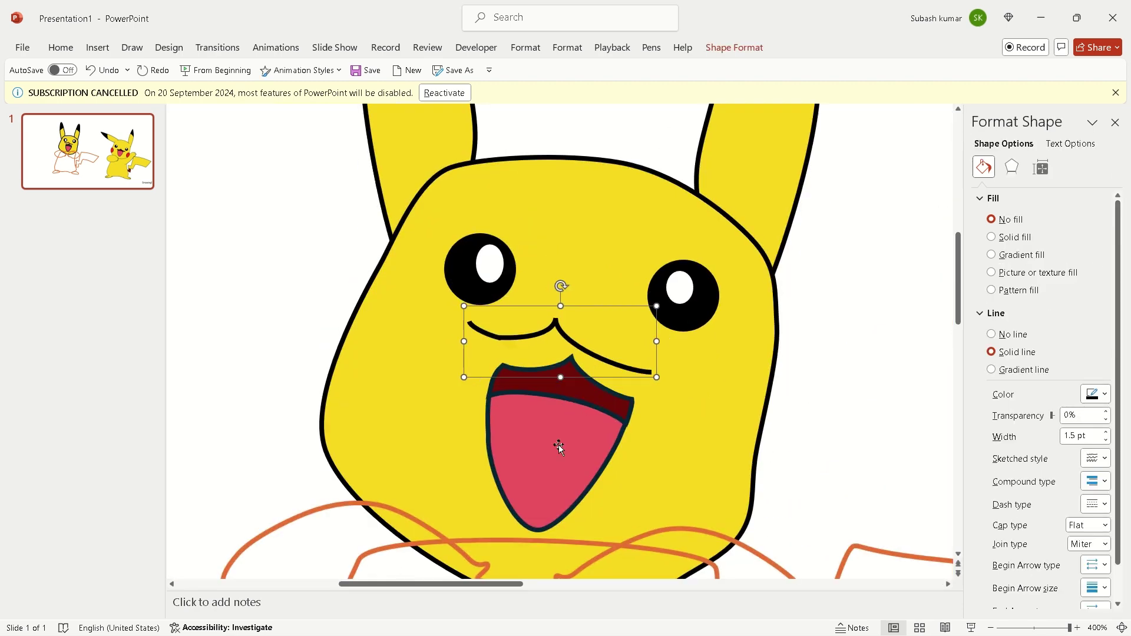
{"action": "left_click", "coordinate": [524, 397]}
{"action": "scroll", "coordinate": [524, 397], "scroll_direction": "down", "scroll_amount": 3, "text": "ctrl"}
Add a small nose dot to the traced face and paste a copy of it.
{"action": "key", "text": "Escape"}
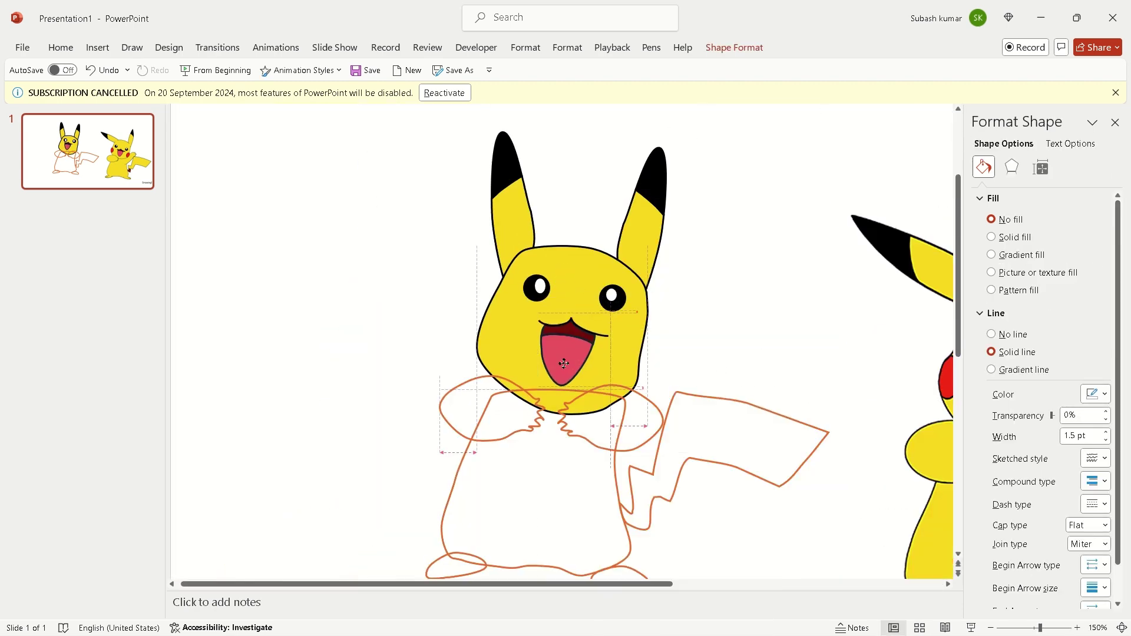
{"action": "scroll", "coordinate": [559, 354], "scroll_direction": "right", "scroll_amount": 5}
{"action": "left_click_drag", "start_coordinate": [506, 280], "coordinate": [372, 339]}
{"action": "left_click", "coordinate": [734, 47]}
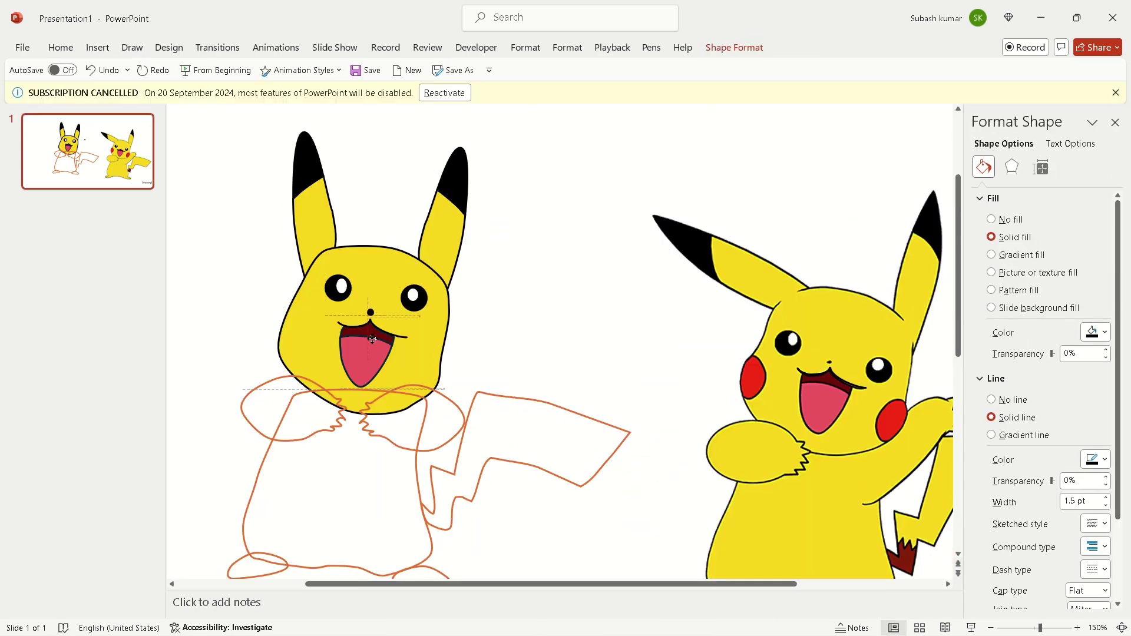
{"action": "scroll", "coordinate": [371, 338], "scroll_direction": "up", "scroll_amount": 3, "text": "ctrl"}
{"action": "right_click", "coordinate": [561, 222]}
{"action": "left_click", "coordinate": [854, 286]}
{"action": "scroll", "coordinate": [283, 172], "scroll_direction": "down", "scroll_amount": 3, "text": "ctrl"}
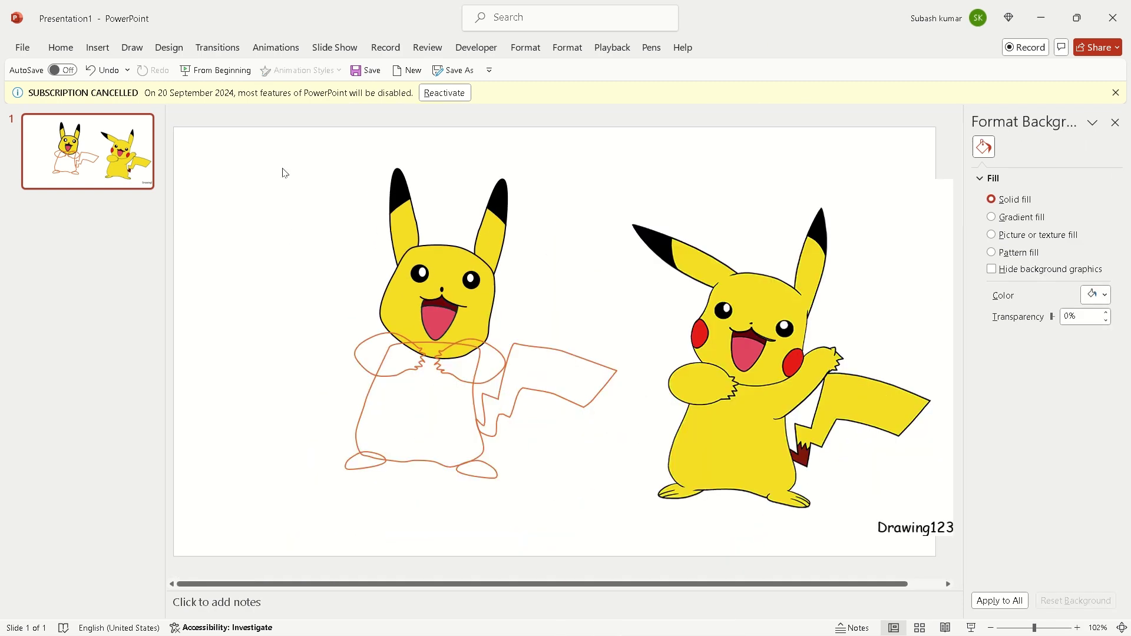
{"action": "key", "text": "ctrl+v"}
Draw an unfilled oval over the right Pikachu's cheek and move the reference picture.
{"action": "left_click", "coordinate": [383, 313]}
{"action": "scroll", "coordinate": [383, 312], "scroll_direction": "up", "scroll_amount": 4, "text": "ctrl"}
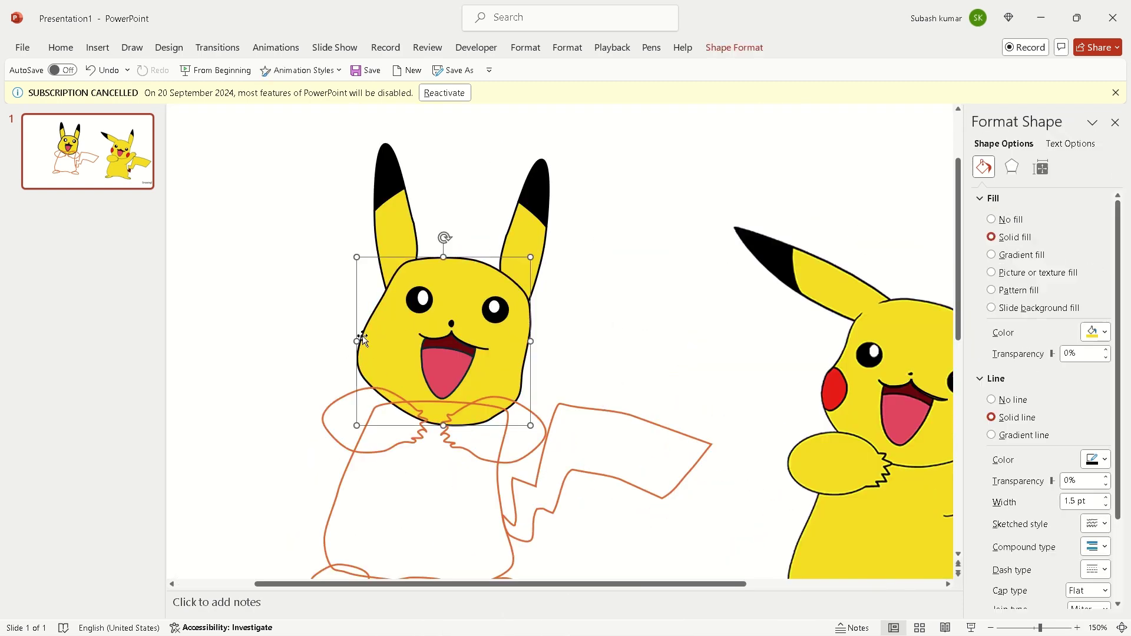
{"action": "left_click", "coordinate": [624, 287]}
{"action": "scroll", "coordinate": [577, 298], "scroll_direction": "right", "scroll_amount": 3}
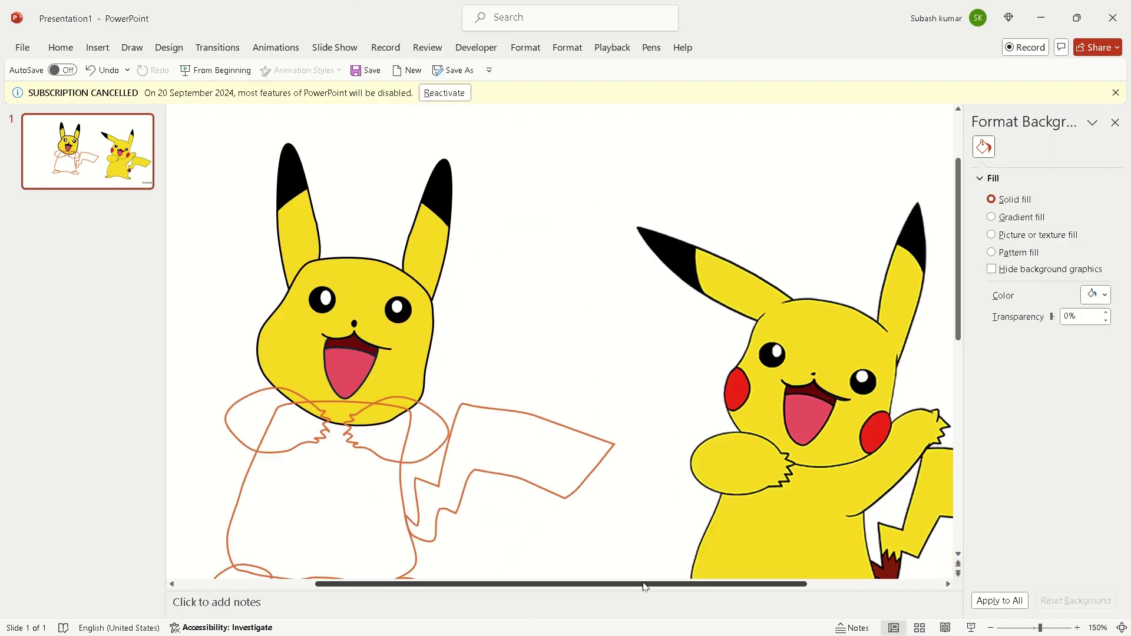
{"action": "key", "text": "ctrl+y"}
{"action": "left_click", "coordinate": [97, 47]}
{"action": "left_click_drag", "start_coordinate": [687, 359], "coordinate": [751, 412]}
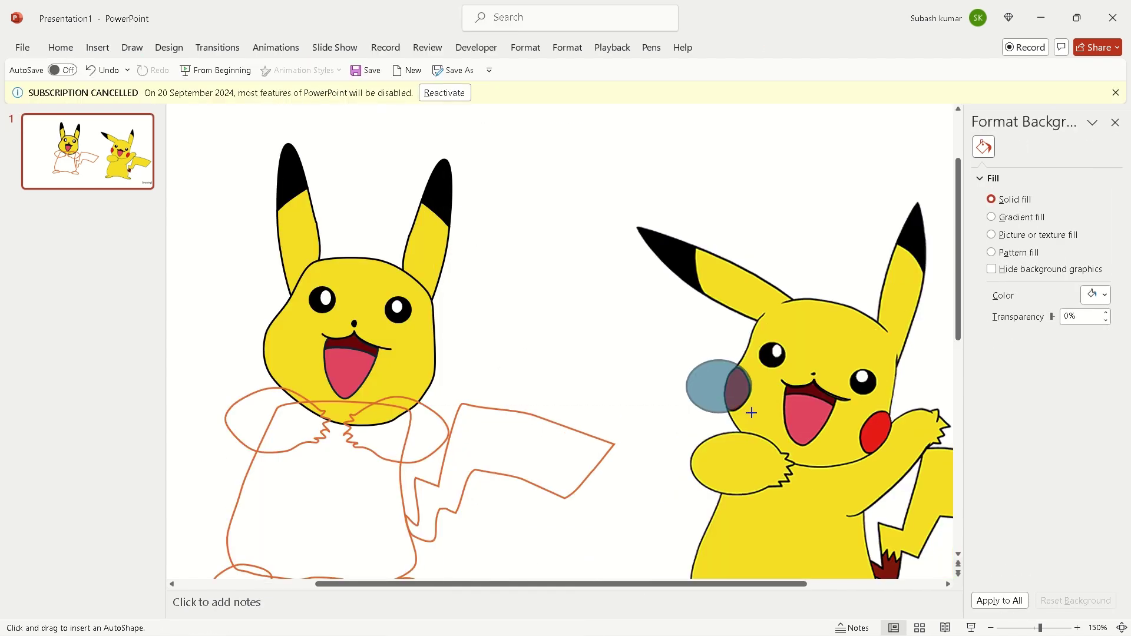
{"action": "left_click", "coordinate": [543, 68]}
{"action": "left_click", "coordinate": [542, 283]}
{"action": "mouse_move", "coordinate": [674, 415]}
{"action": "left_mouse_down"}
{"action": "mouse_move", "coordinate": [695, 396]}
{"action": "mouse_move", "coordinate": [232, 356]}
{"action": "left_mouse_up"}
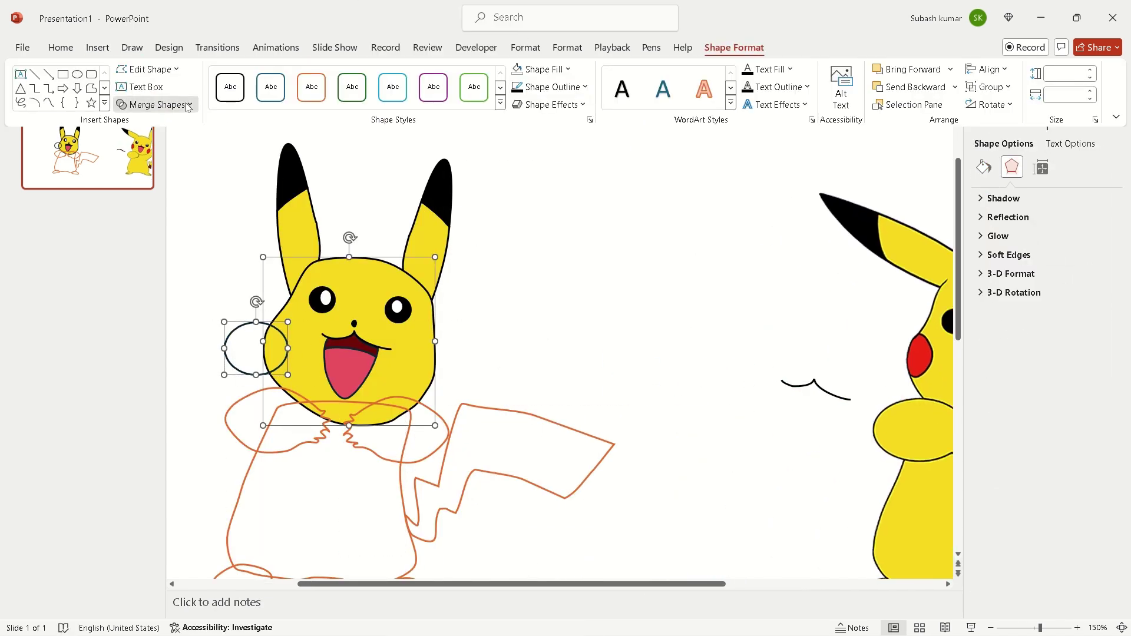
{"action": "left_click", "coordinate": [230, 351]}
Draw a second no-fill oval over the reference cheek and nudge it into place.
{"action": "left_click", "coordinate": [98, 47]}
{"action": "left_click", "coordinate": [271, 76]}
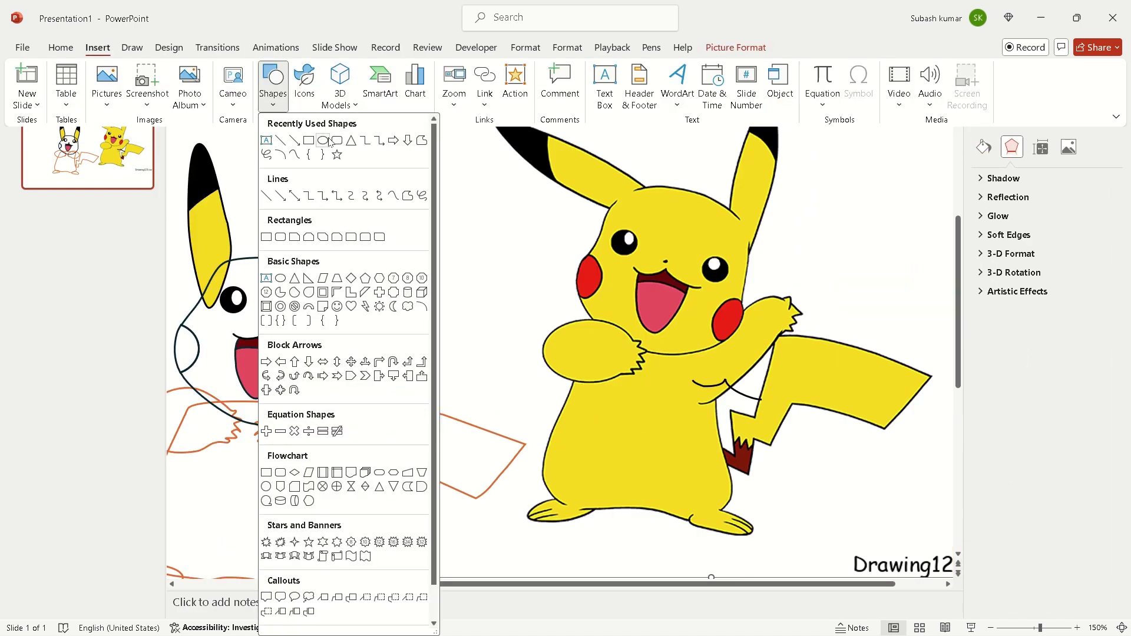
{"action": "left_click", "coordinate": [278, 272]}
{"action": "left_click_drag", "start_coordinate": [712, 288], "coordinate": [795, 377]}
{"action": "left_click", "coordinate": [534, 68]}
{"action": "left_click", "coordinate": [542, 295]}
{"action": "scroll", "coordinate": [742, 297], "scroll_direction": "up", "scroll_amount": 4}
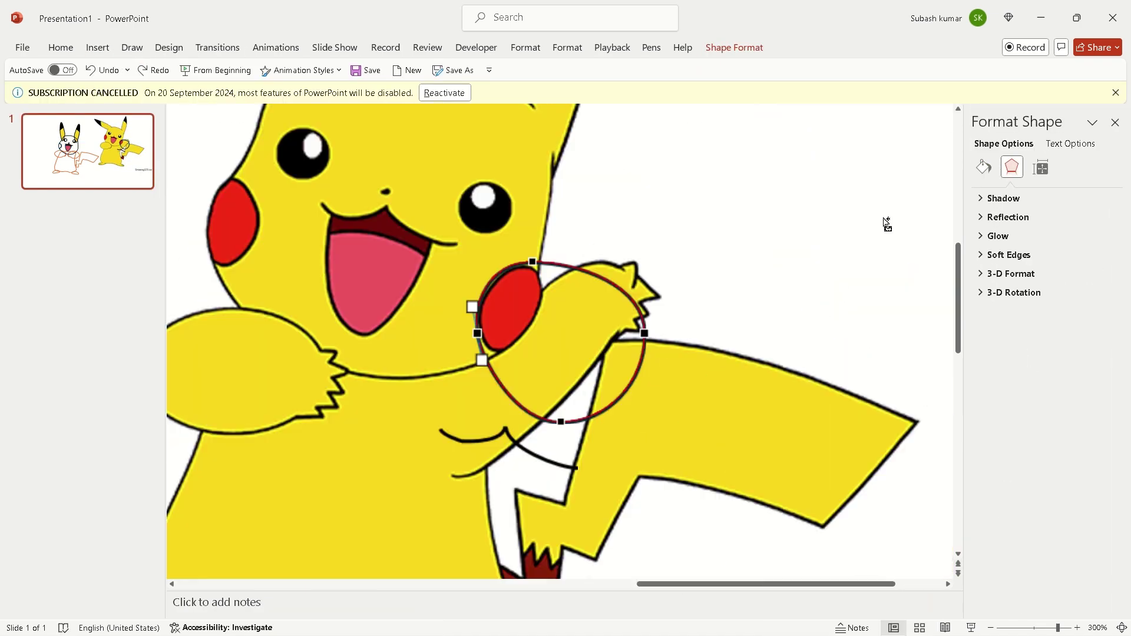
{"action": "scroll", "coordinate": [741, 297], "scroll_direction": "up", "scroll_amount": 4}
{"action": "left_click_drag", "start_coordinate": [455, 295], "coordinate": [539, 233]}
Open point editing on the cheek oval, move the reference picture lower right, and open the face outline's options.
{"action": "left_click", "coordinate": [532, 240]}
{"action": "right_click", "coordinate": [532, 241]}
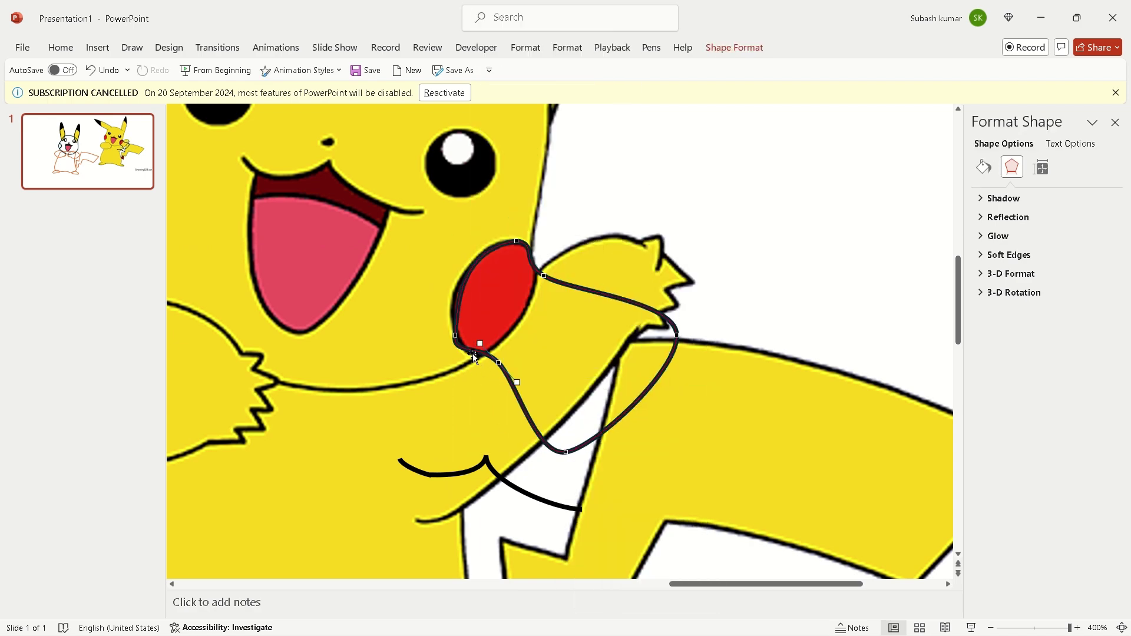
{"action": "scroll", "coordinate": [446, 310], "scroll_direction": "down", "scroll_amount": 10}
{"action": "left_click", "coordinate": [538, 330]}
{"action": "scroll", "coordinate": [566, 310], "scroll_direction": "up", "scroll_amount": 5}
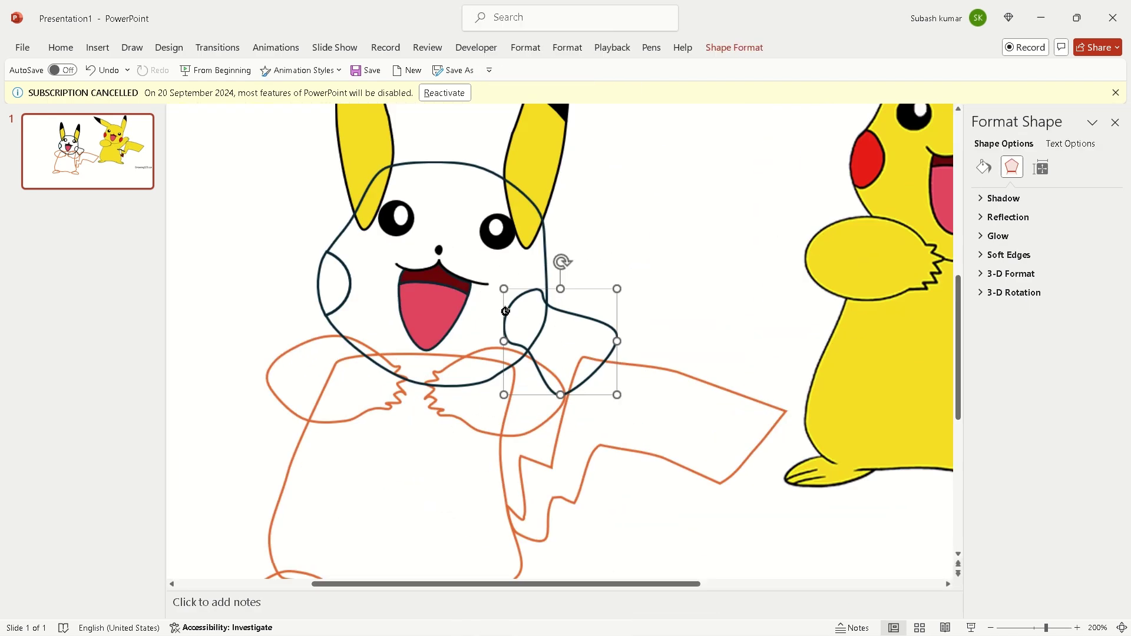
{"action": "left_click_drag", "start_coordinate": [564, 310], "coordinate": [625, 303]}
{"action": "left_click", "coordinate": [625, 304]}
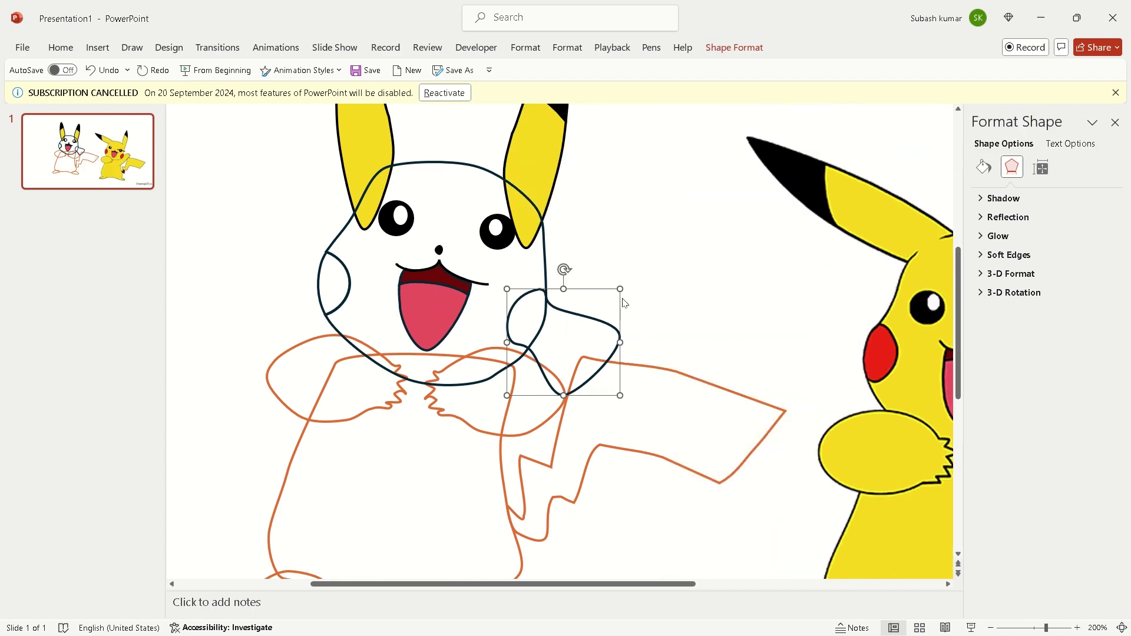
{"action": "left_click", "coordinate": [542, 270]}
{"action": "right_click", "coordinate": [512, 270]}
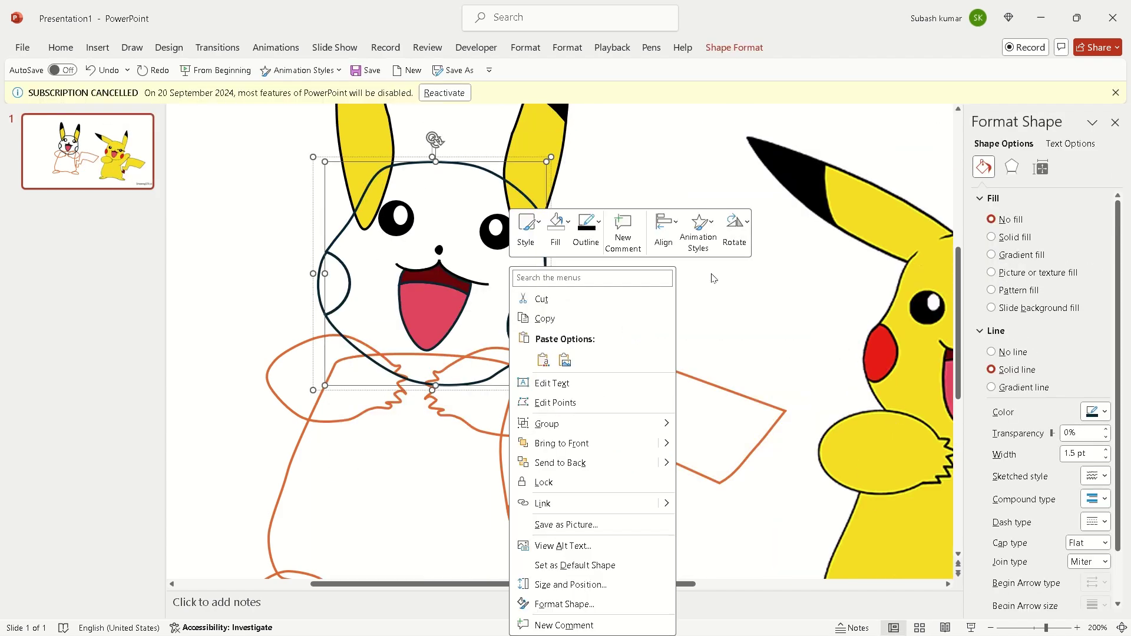
{"action": "left_click", "coordinate": [569, 463]}
Curve the bottom edge of the red cheek shape.
{"action": "left_click", "coordinate": [525, 296]}
{"action": "left_click", "coordinate": [527, 319]}
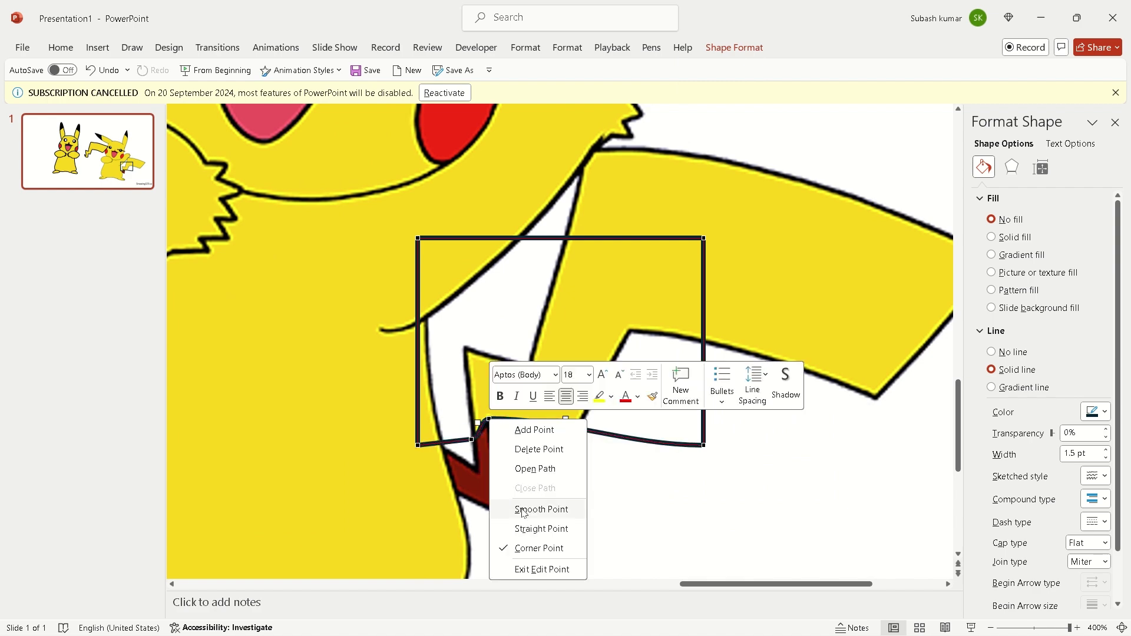
{"action": "left_click", "coordinate": [523, 513]}
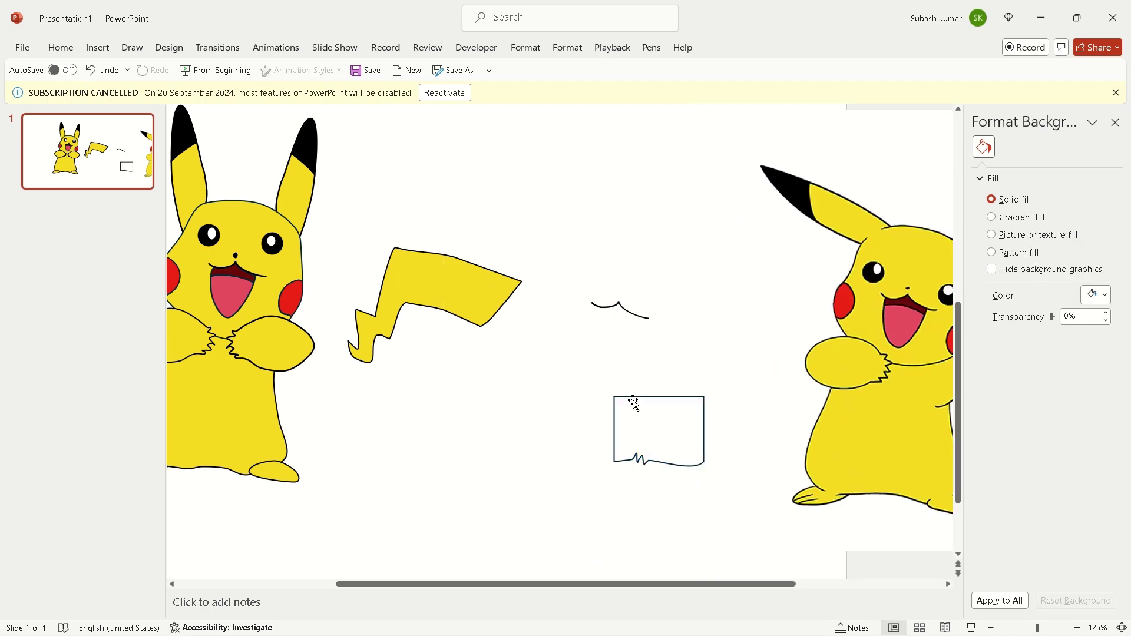
{"action": "left_click", "coordinate": [530, 364]}
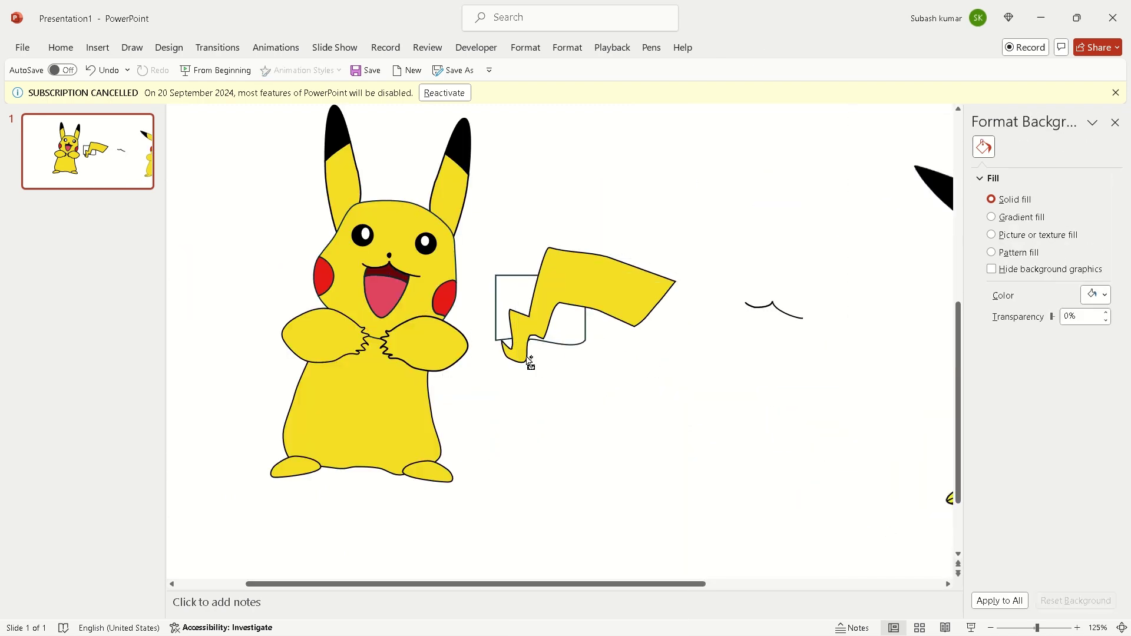
Set the rectangle near the tail to No Outline.
{"action": "left_click", "coordinate": [555, 272]}
{"action": "left_click", "coordinate": [734, 47]}
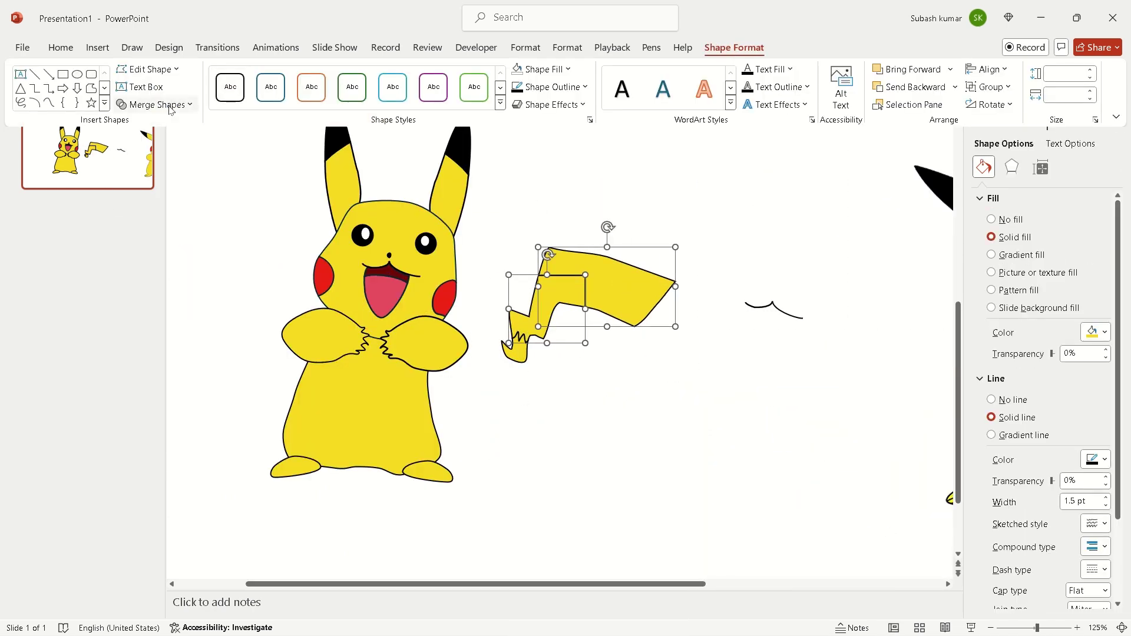
{"action": "scroll", "coordinate": [560, 354], "scroll_direction": "right", "scroll_amount": 5}
{"action": "left_click", "coordinate": [735, 47]}
{"action": "left_click", "coordinate": [552, 85]}
Group the selected toe pieces into one object.
{"action": "left_click", "coordinate": [536, 310]}
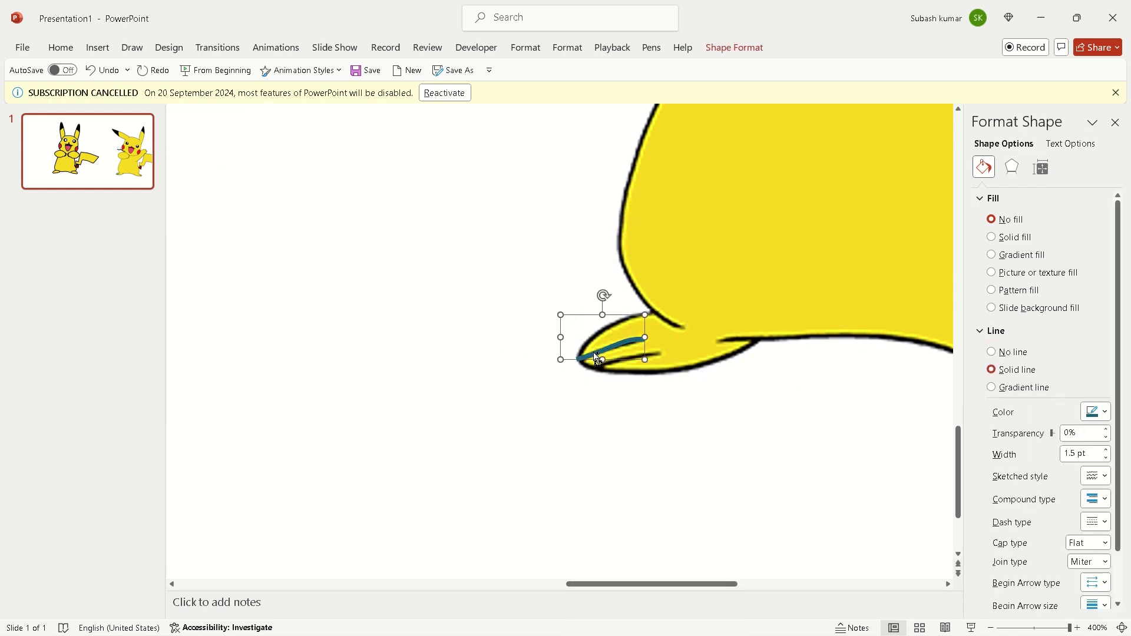
{"action": "right_click", "coordinate": [668, 354]}
{"action": "left_click", "coordinate": [808, 159]}
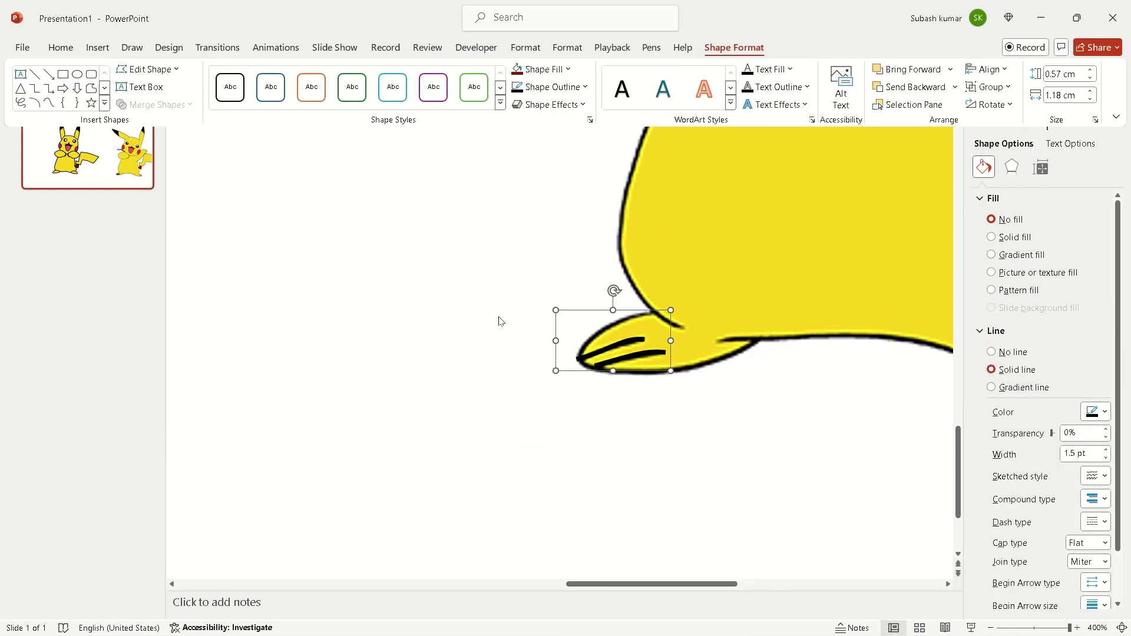
{"action": "scroll", "coordinate": [497, 320], "scroll_direction": "down", "scroll_amount": 5, "text": "ctrl"}
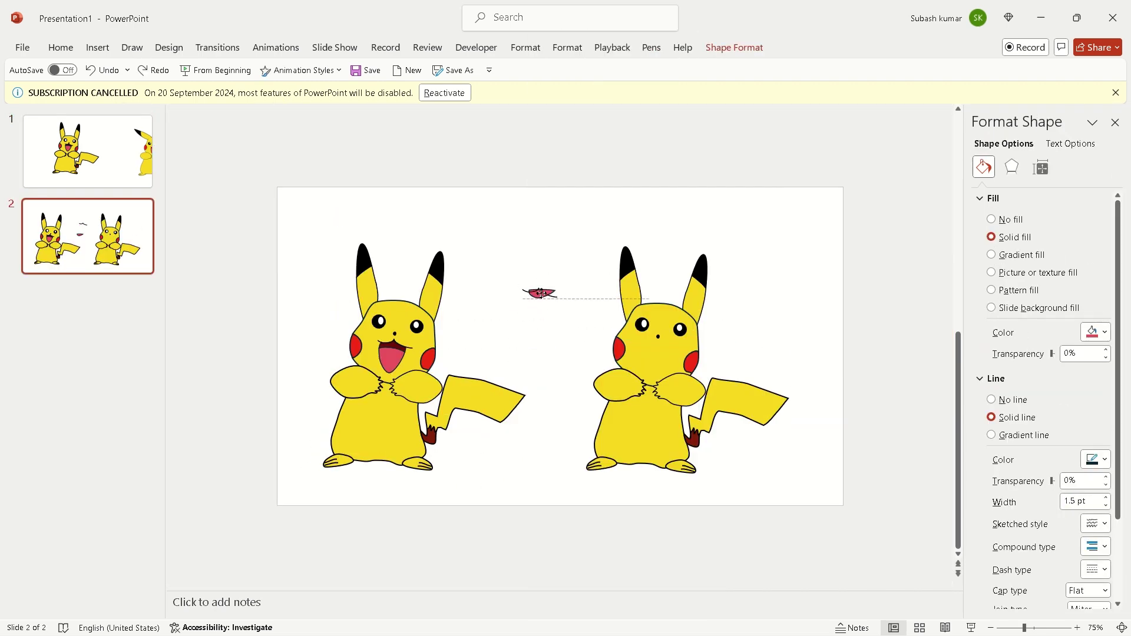
Move the mouth and red tongue shapes lower, undoing a trial move onto the right Pikachu.
{"action": "left_click_drag", "start_coordinate": [541, 293], "coordinate": [518, 339]}
{"action": "left_click", "coordinate": [575, 341]}
{"action": "left_click_drag", "start_coordinate": [537, 292], "coordinate": [662, 356]}
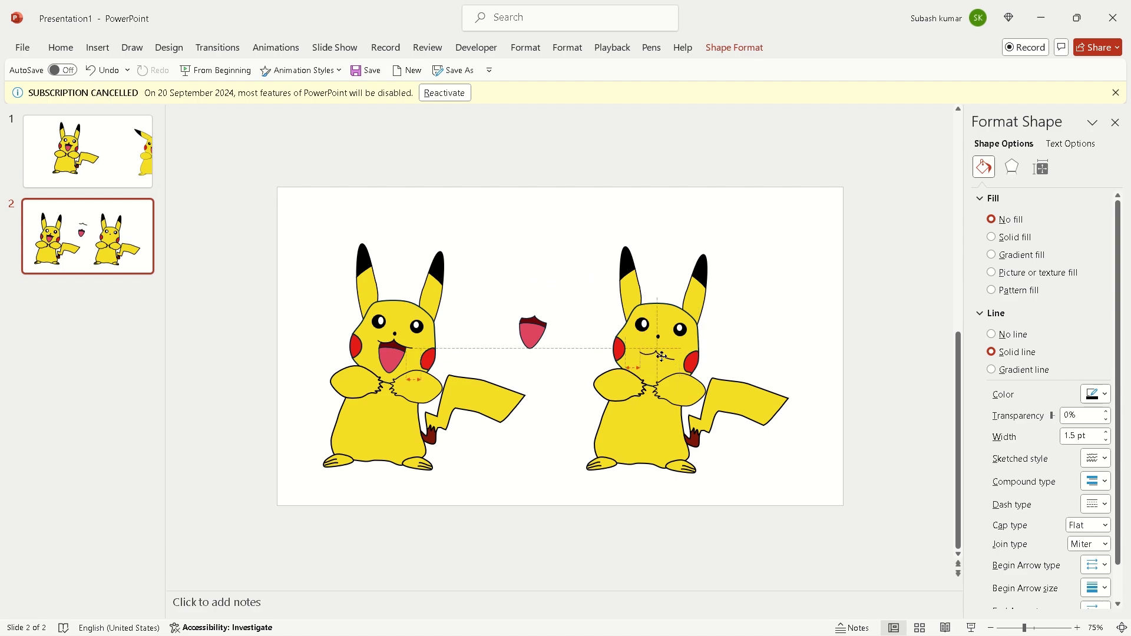
{"action": "left_click", "coordinate": [775, 250]}
{"action": "key", "text": "ctrl+z"}
{"action": "key", "text": "ctrl+z"}
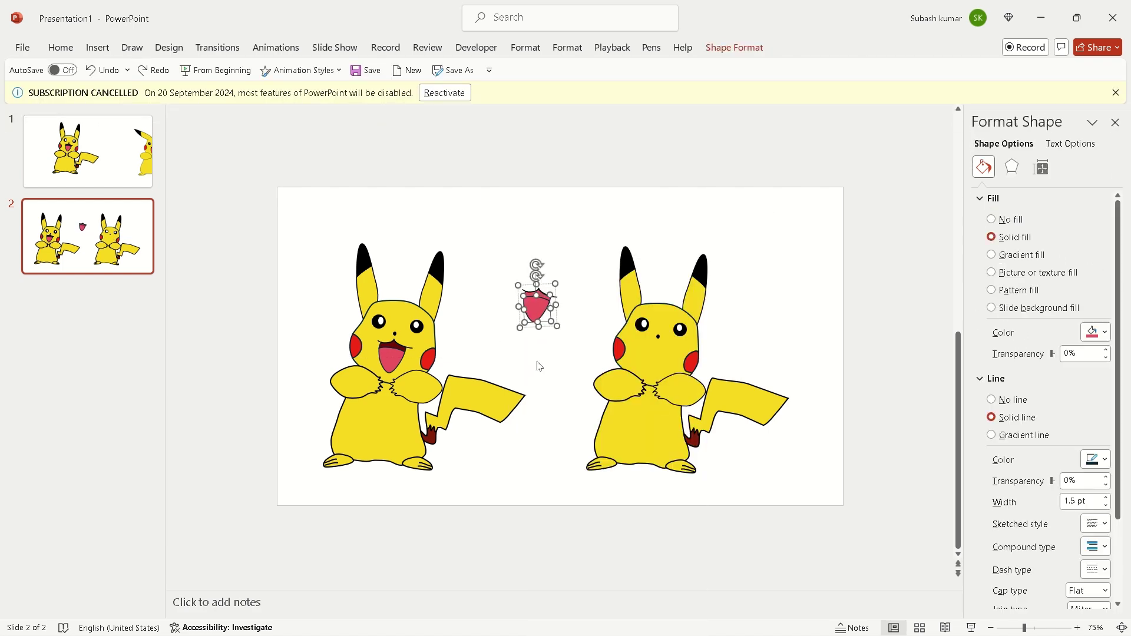
{"action": "left_click_drag", "start_coordinate": [537, 312], "coordinate": [537, 343]}
{"action": "right_click", "coordinate": [551, 243]}
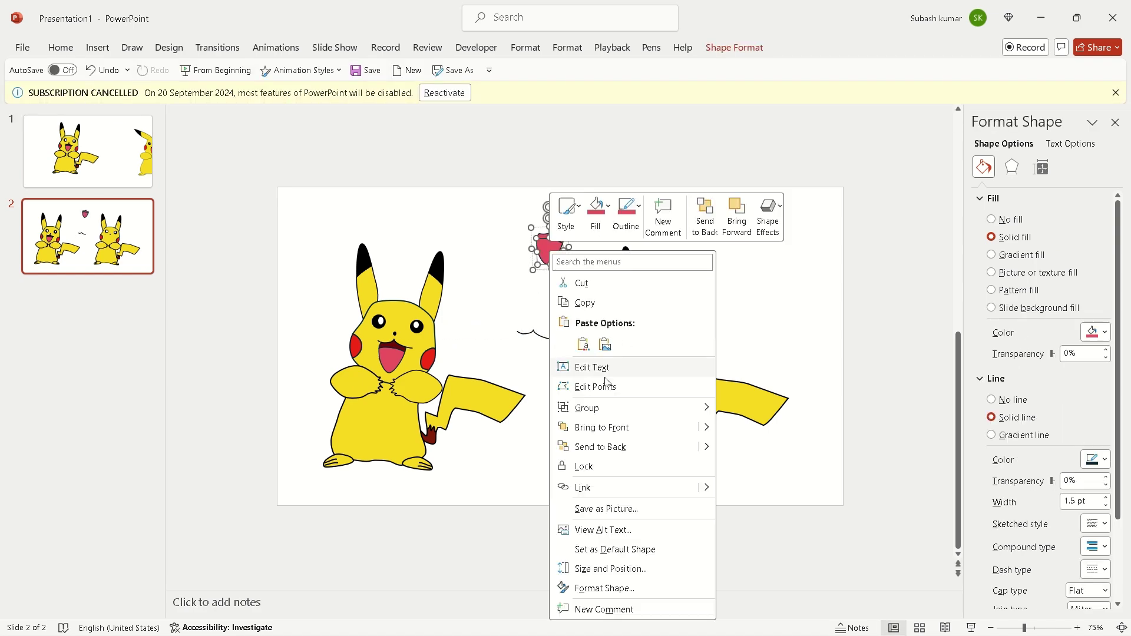
{"action": "left_click", "coordinate": [316, 139]}
{"action": "key", "text": "ctrl+z"}
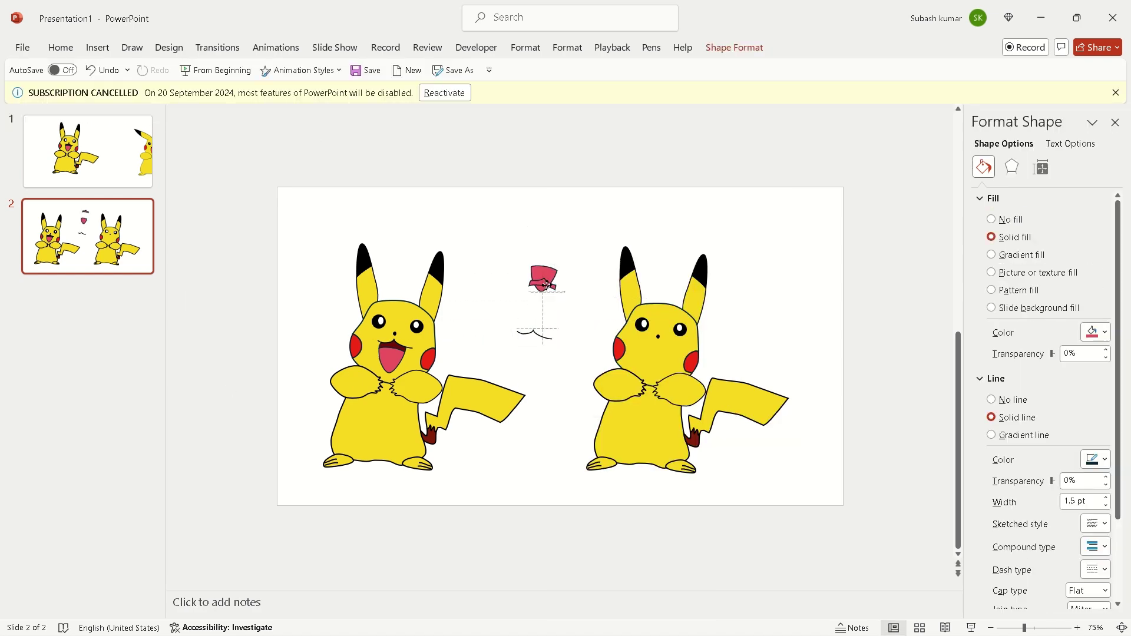
{"action": "key", "text": "ctrl+z"}
{"action": "key", "text": "ctrl+y"}
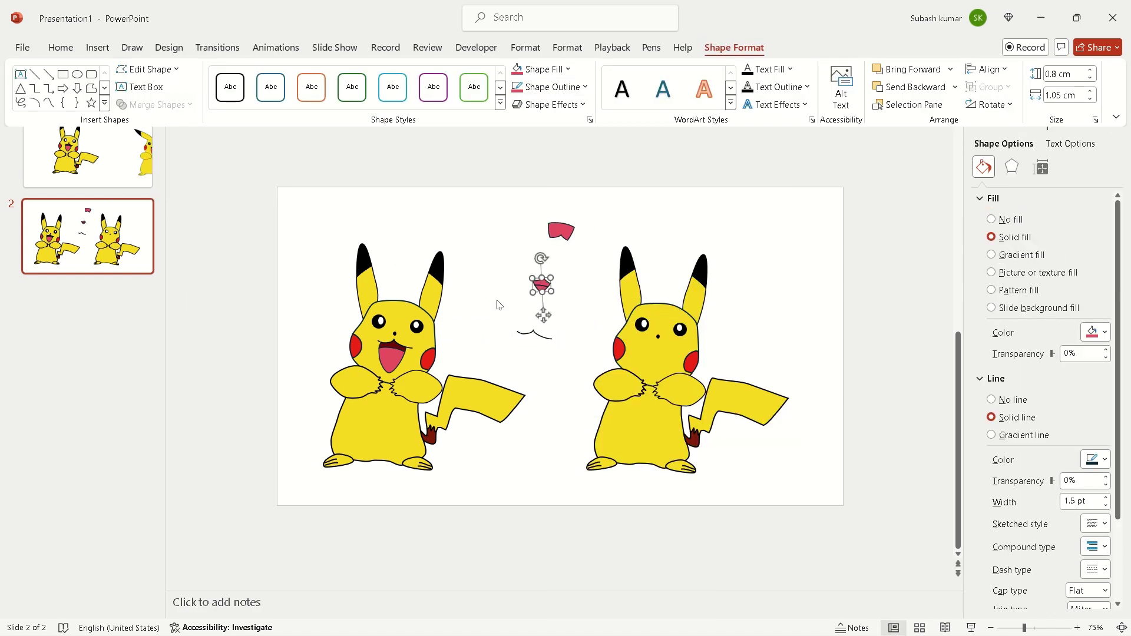
{"action": "key", "text": "ctrl+y"}
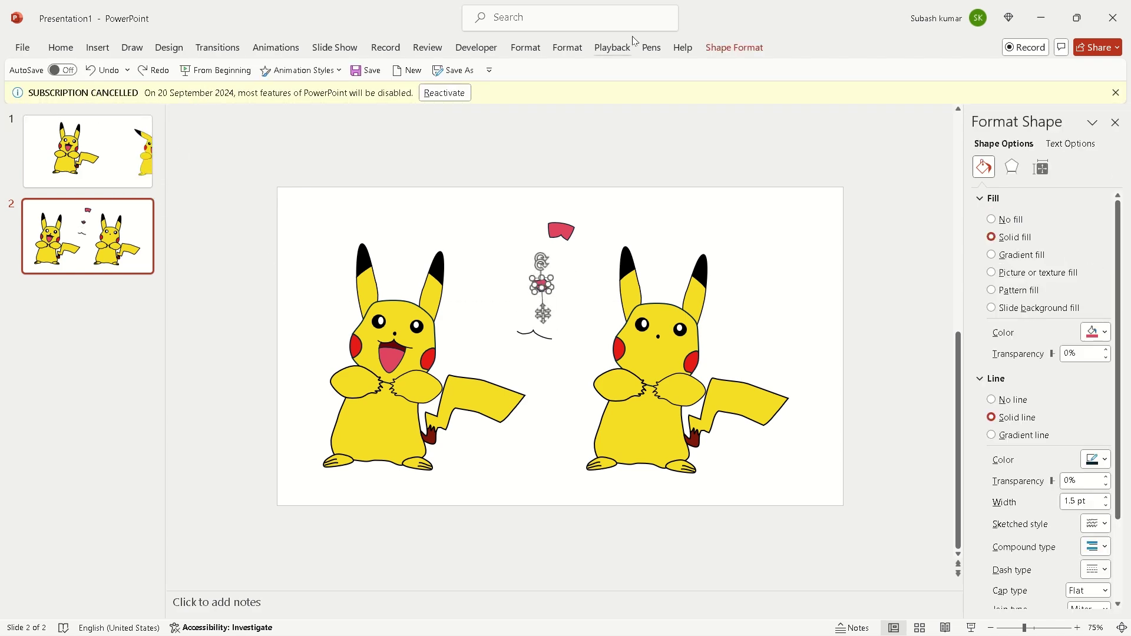
Merge the mouth and tongue into one shape, adjust its bottom point, and place it.
{"action": "left_click", "coordinate": [734, 48]}
{"action": "left_click", "coordinate": [156, 104]}
{"action": "left_click", "coordinate": [144, 121]}
{"action": "left_click", "coordinate": [769, 340]}
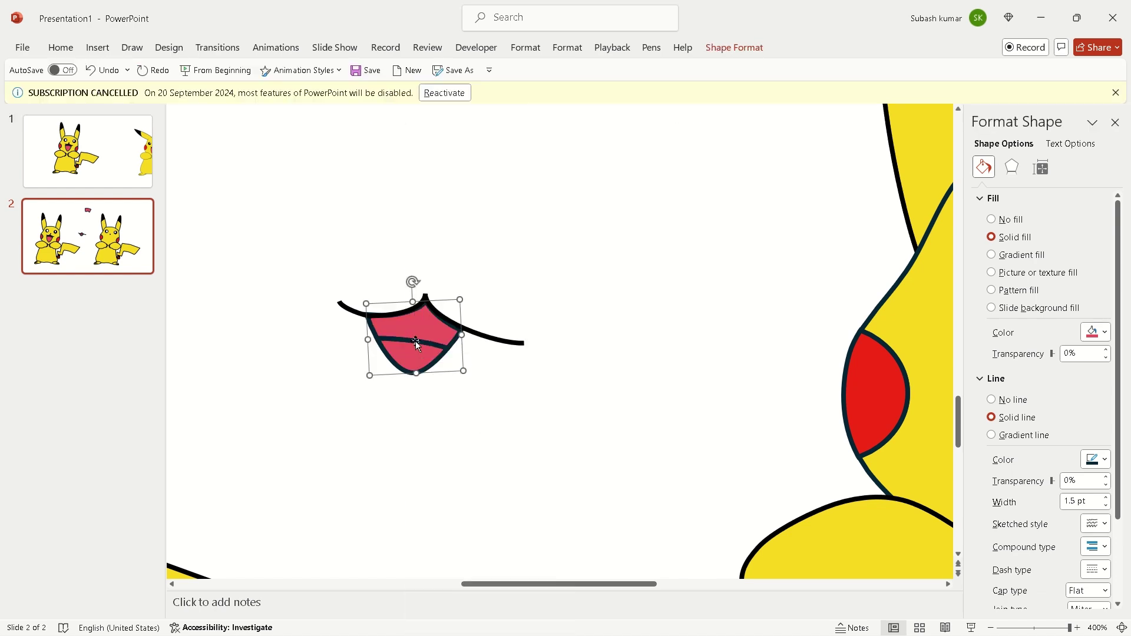
{"action": "left_click", "coordinate": [415, 372]}
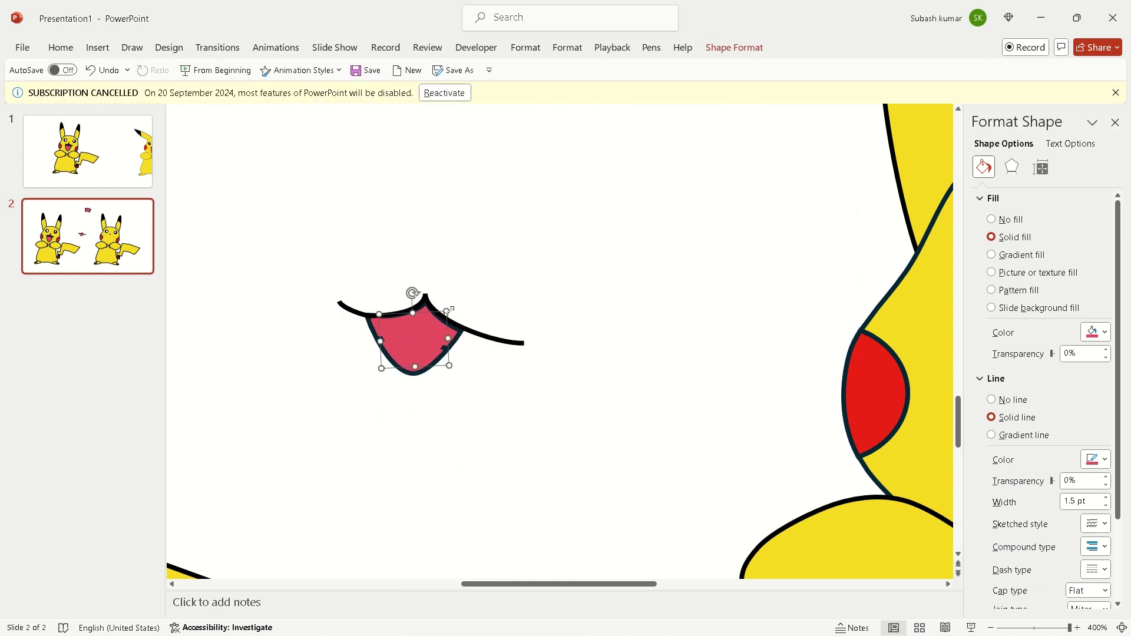
{"action": "key", "text": "ctrl+z"}
{"action": "left_click", "coordinate": [534, 340]}
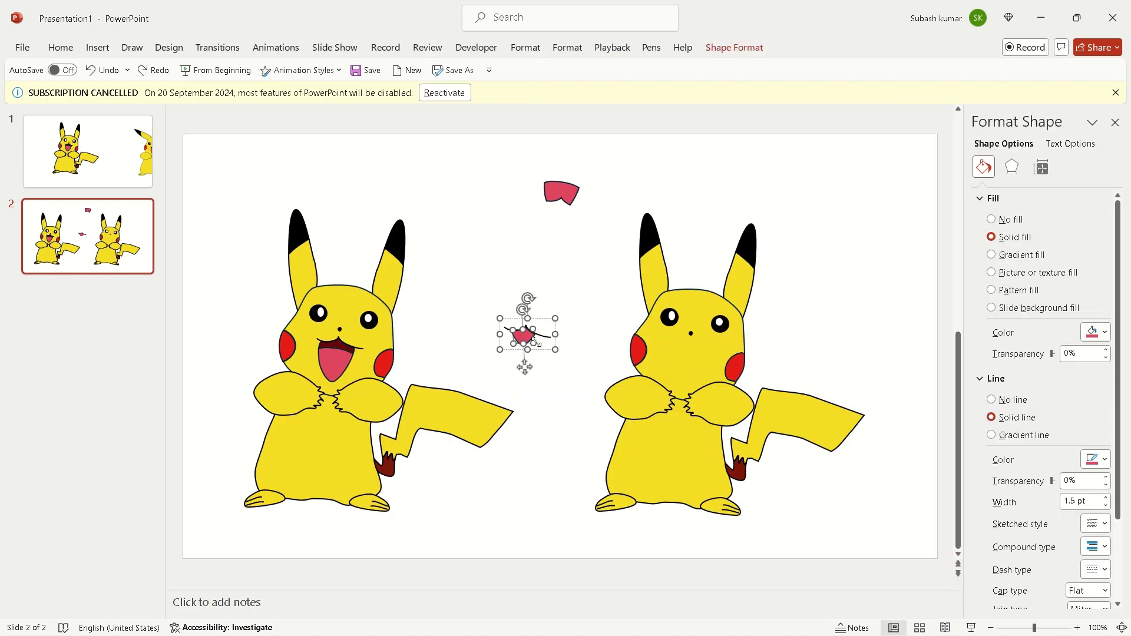
{"action": "key", "text": "ctrl+y"}
{"action": "left_click", "coordinate": [482, 362]}
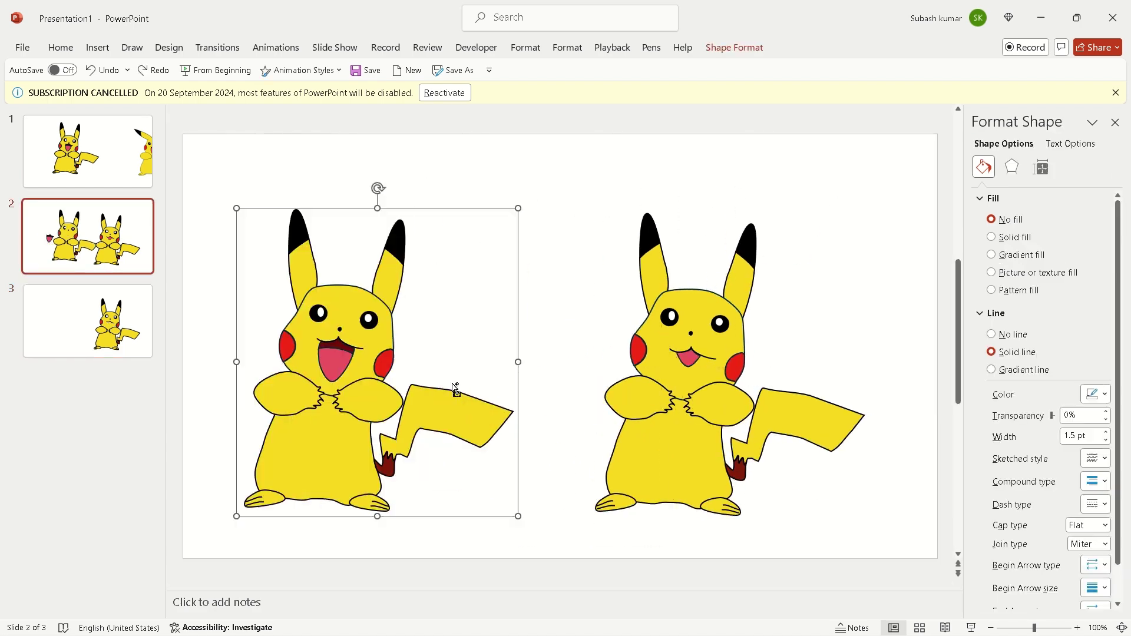
Select the right Pikachu's mouth, try moving the left Pikachu right, then undo.
{"action": "left_click_drag", "start_coordinate": [574, 330], "coordinate": [747, 381]}
{"action": "right_click", "coordinate": [304, 448]}
{"action": "left_click", "coordinate": [324, 220]}
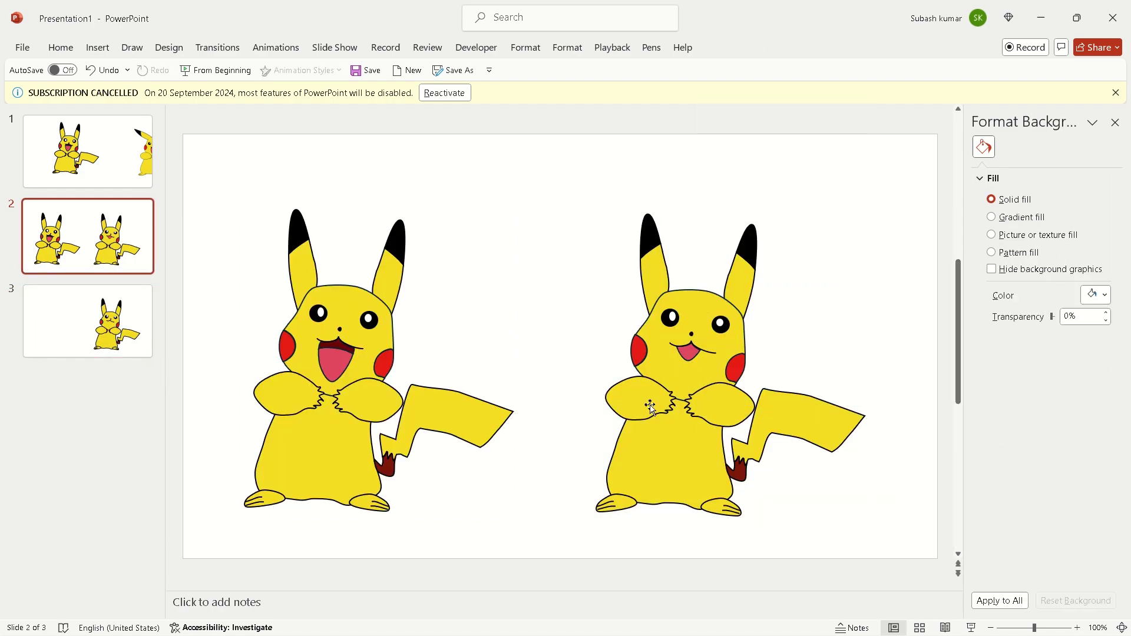
{"action": "left_click_drag", "start_coordinate": [376, 384], "coordinate": [457, 372]}
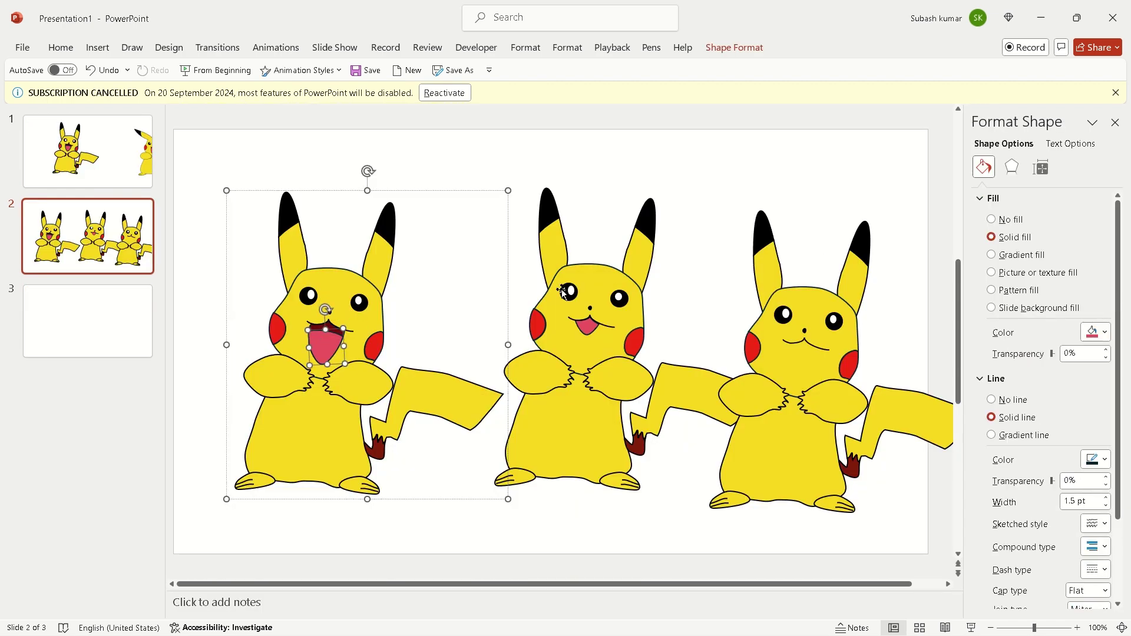
{"action": "key", "text": "ctrl+z"}
{"action": "key", "text": "ctrl+z"}
{"action": "key", "text": "ctrl+z"}
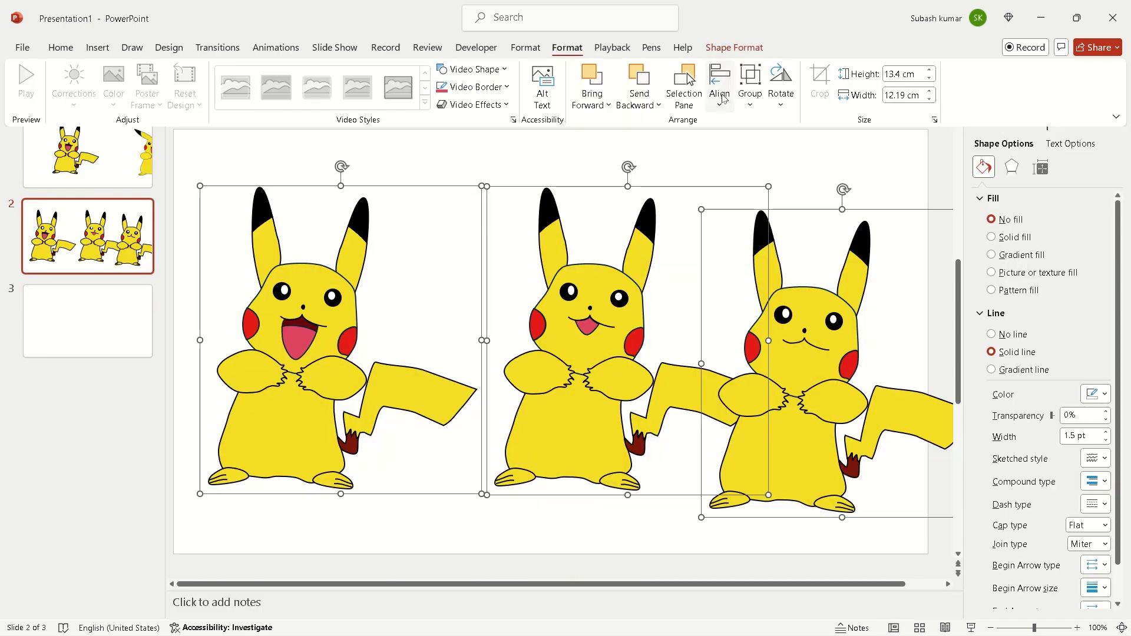
{"action": "key", "text": "ctrl+z"}
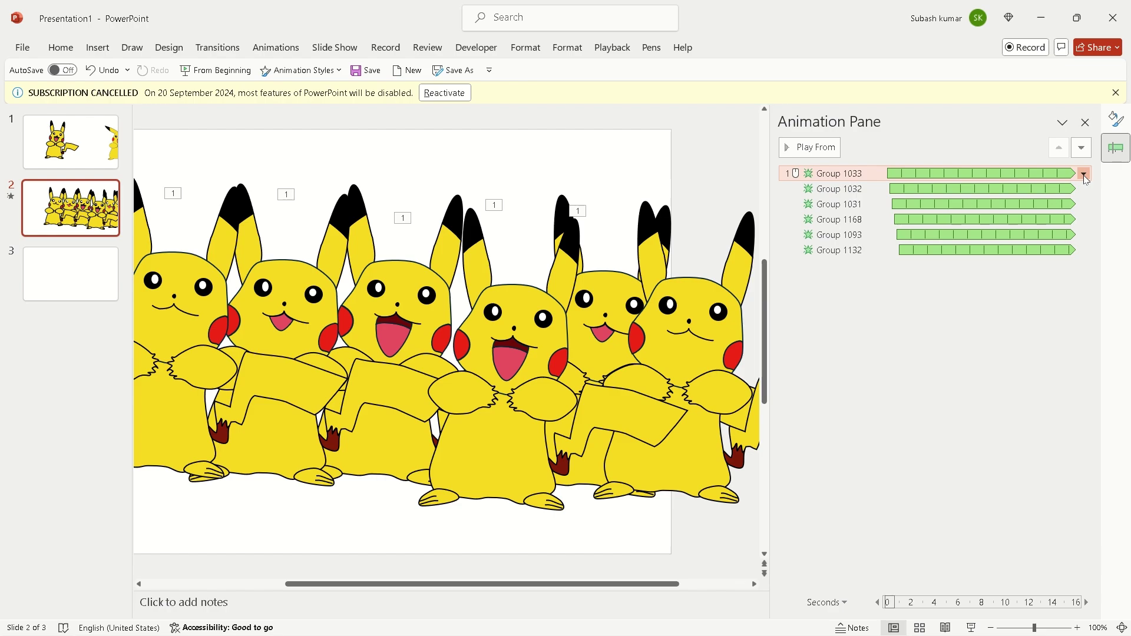
Duplicate the Pikachu groups with Ctrl+D and paste to make extra copies.
{"action": "left_click", "coordinate": [1084, 188]}
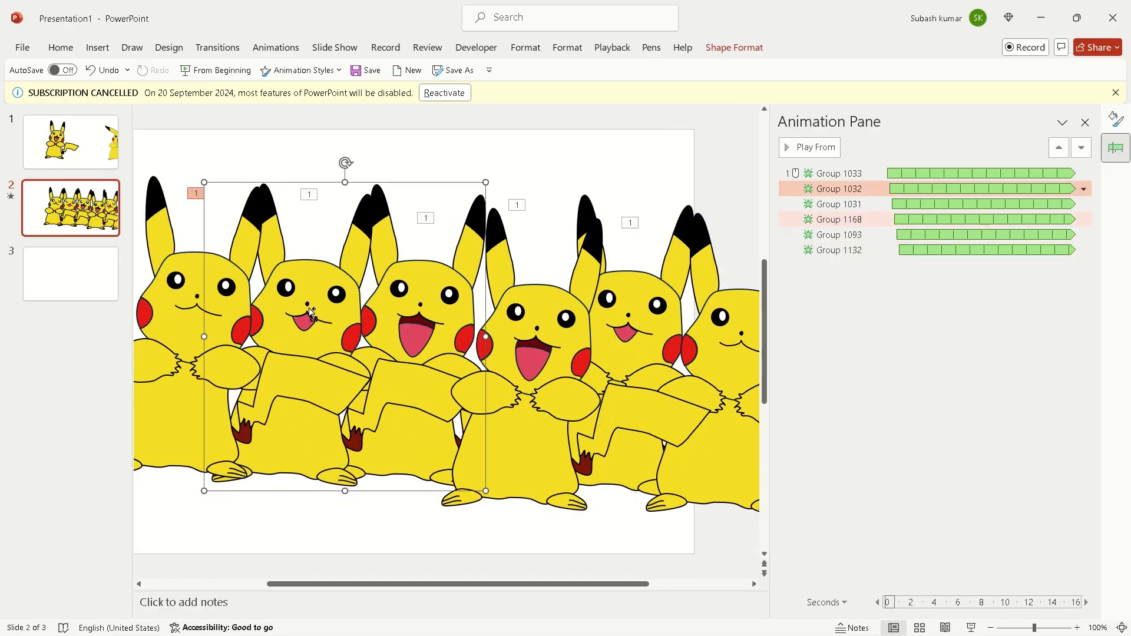
{"action": "key", "text": "ctrl+d"}
{"action": "key", "text": "ctrl+v"}
{"action": "left_click", "coordinate": [822, 271]}
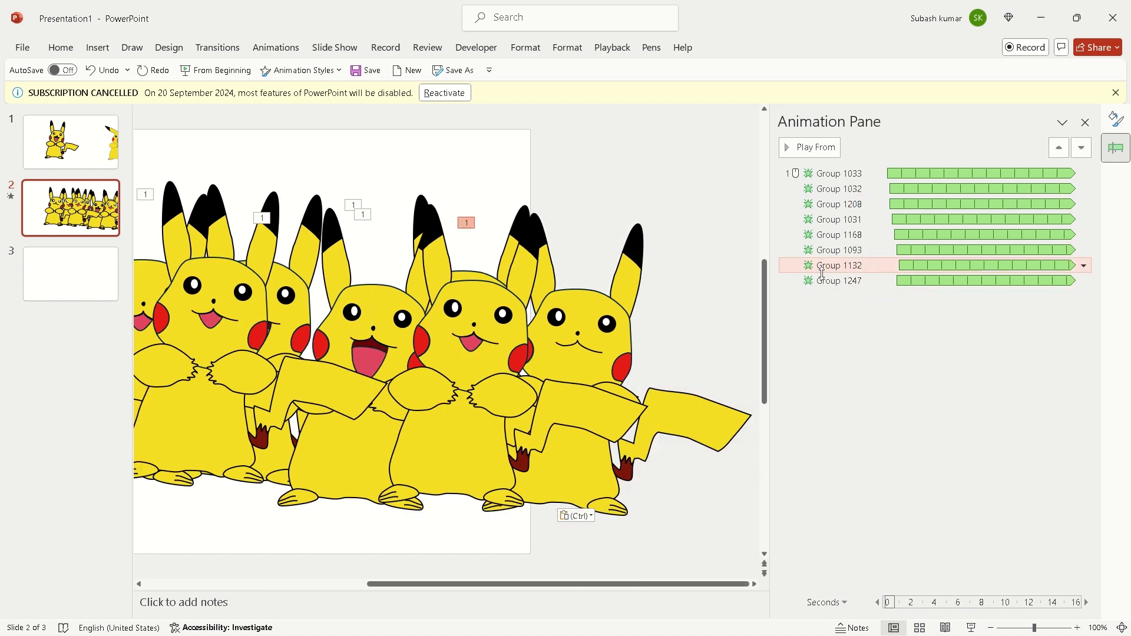
{"action": "key", "text": "ctrl+z"}
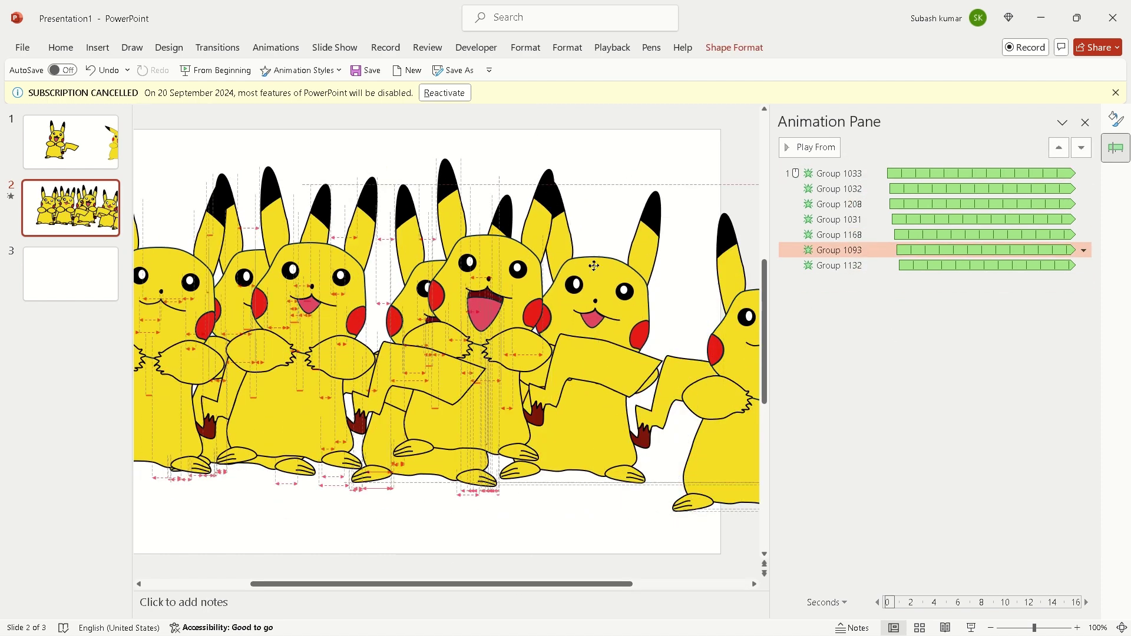
{"action": "left_click", "coordinate": [810, 259]}
{"action": "key", "text": "ctrl+v"}
Make all animations start With Previous and stagger delays from Group 1208 onward.
{"action": "key", "text": "ctrl+a"}
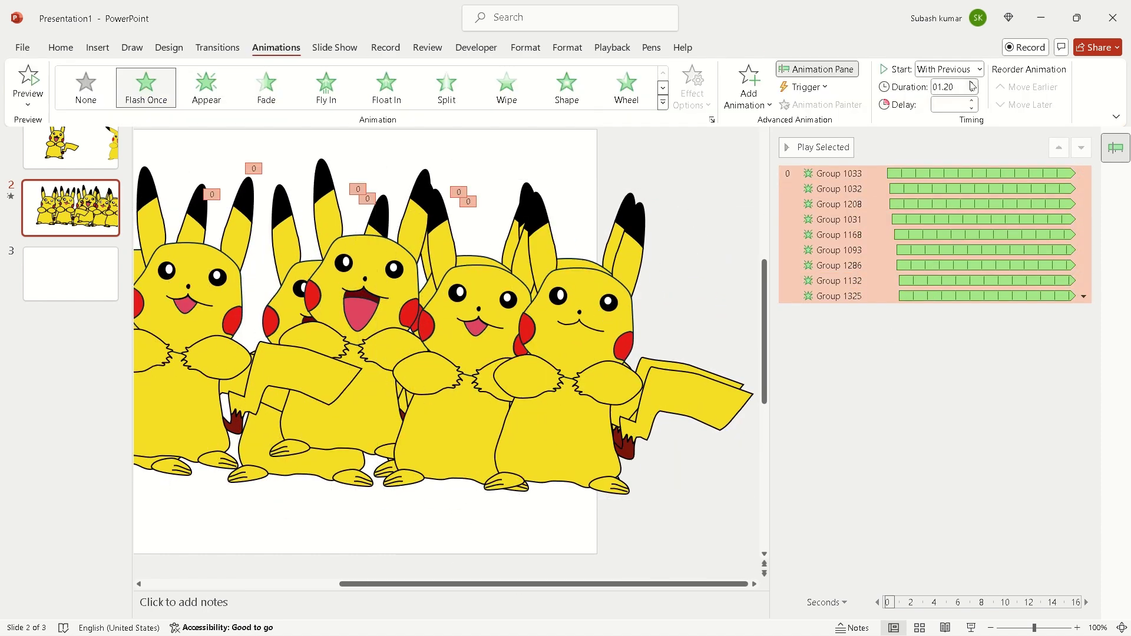
{"action": "left_click", "coordinate": [839, 168]}
{"action": "double_click", "coordinate": [840, 204]}
{"action": "key", "text": "Return"}
{"action": "double_click", "coordinate": [840, 219]}
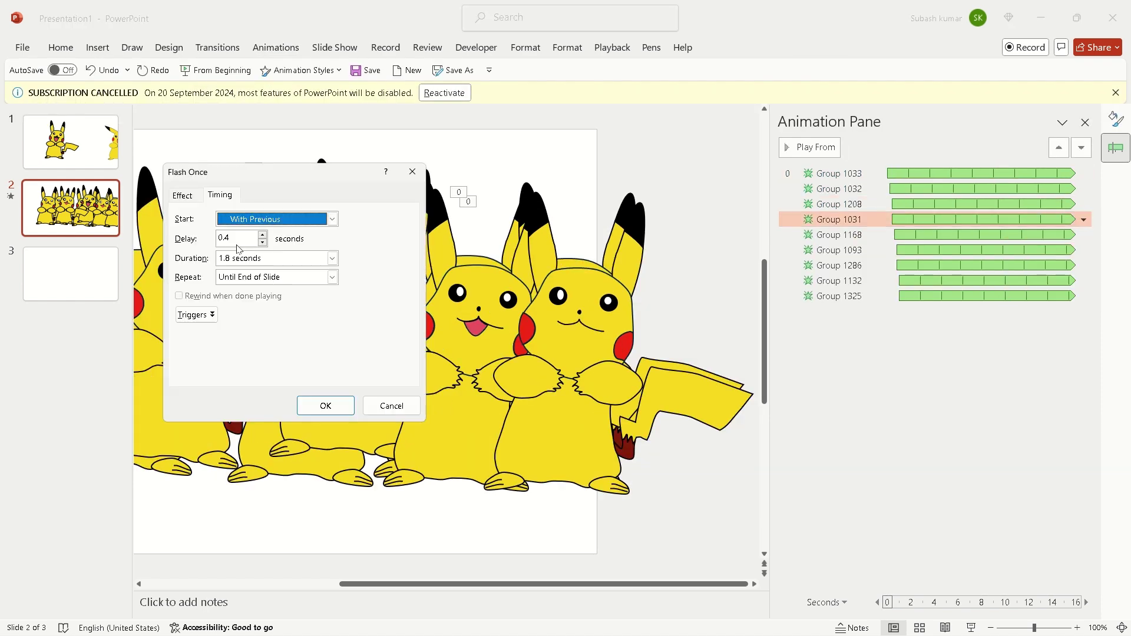
{"action": "key", "text": "Return"}
{"action": "left_click", "coordinate": [839, 234]}
Give Groups 1093, 1286, 1132 and 1325 successively later animation delays.
{"action": "double_click", "coordinate": [921, 250]}
{"action": "key", "text": "Return"}
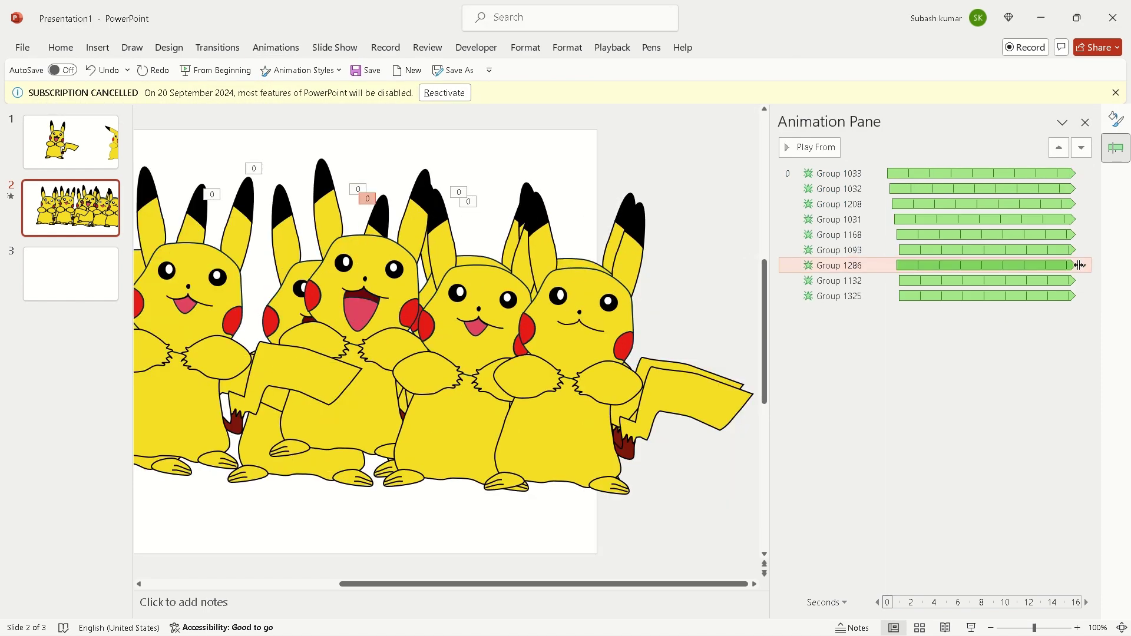
{"action": "double_click", "coordinate": [921, 265]}
{"action": "key", "text": "Return"}
{"action": "double_click", "coordinate": [921, 280]}
{"action": "key", "text": "Return"}
{"action": "double_click", "coordinate": [840, 296]}
{"action": "key", "text": "Return"}
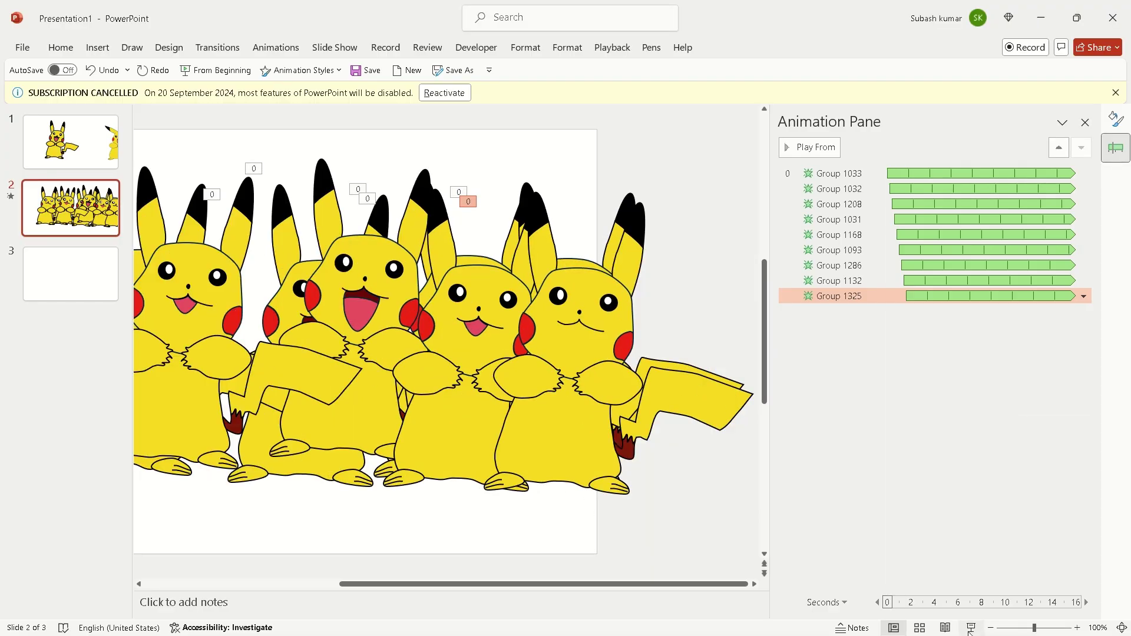
Select every Pikachu on the slide and align them to the horizontal centre.
{"action": "key", "text": "ctrl+a"}
{"action": "left_click", "coordinate": [734, 47]}
{"action": "left_click", "coordinate": [988, 68]}
{"action": "left_click", "coordinate": [1001, 106]}
{"action": "left_click", "coordinate": [987, 68]}
Centre the Pikachus vertically, then play slide 2 as a full-screen slide show.
{"action": "left_click", "coordinate": [998, 166]}
{"action": "key", "text": "Escape"}
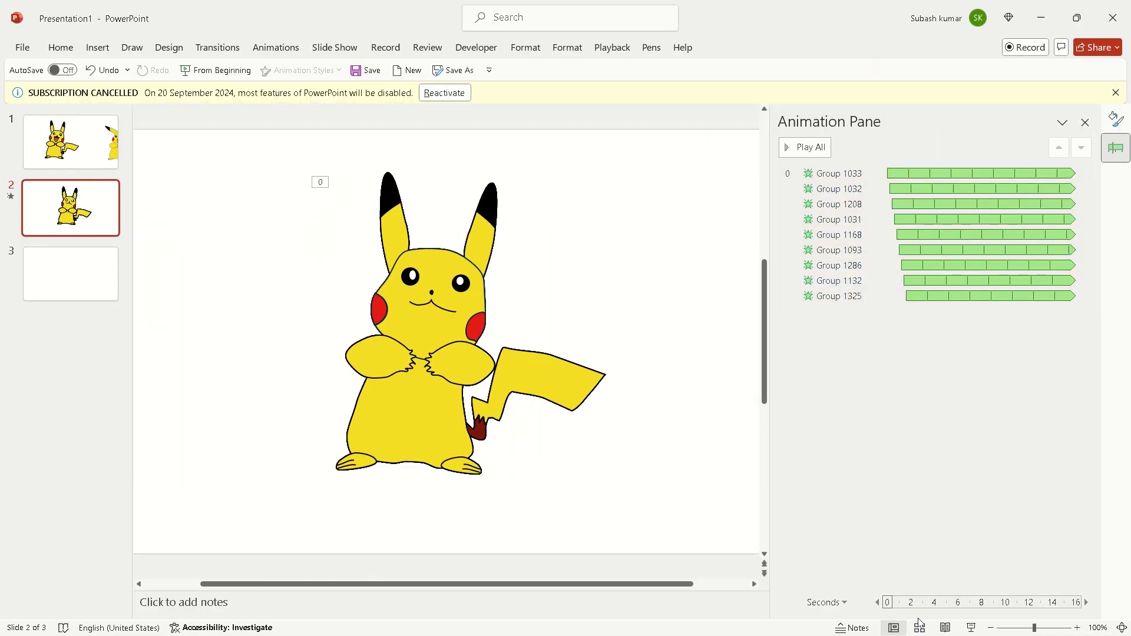
{"action": "left_click", "coordinate": [972, 628]}
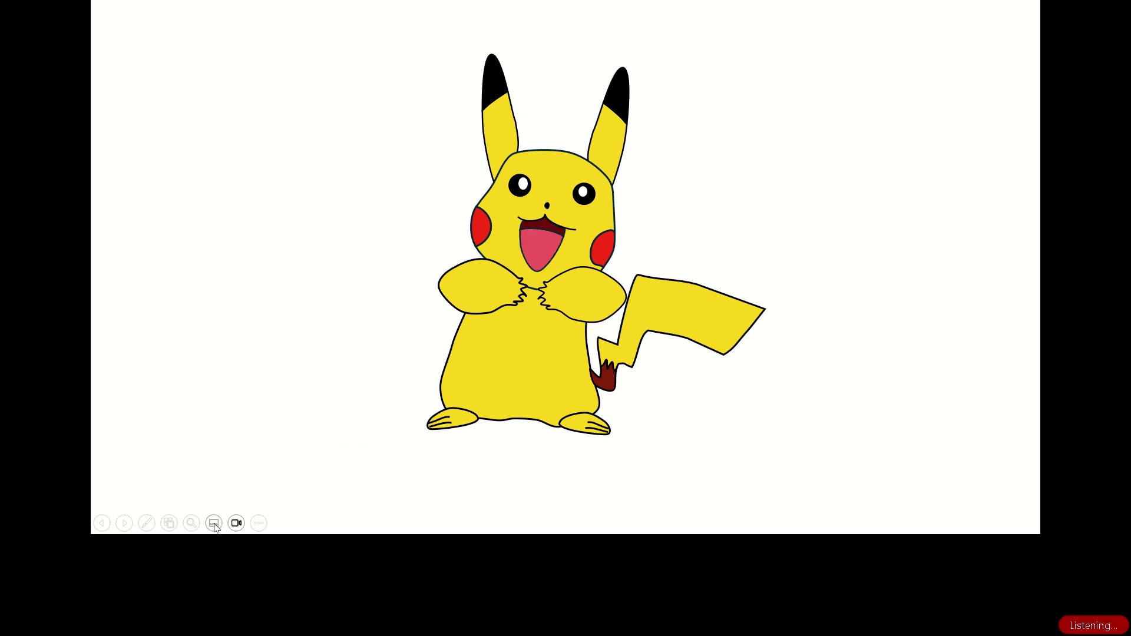
{"action": "left_click", "coordinate": [215, 524]}
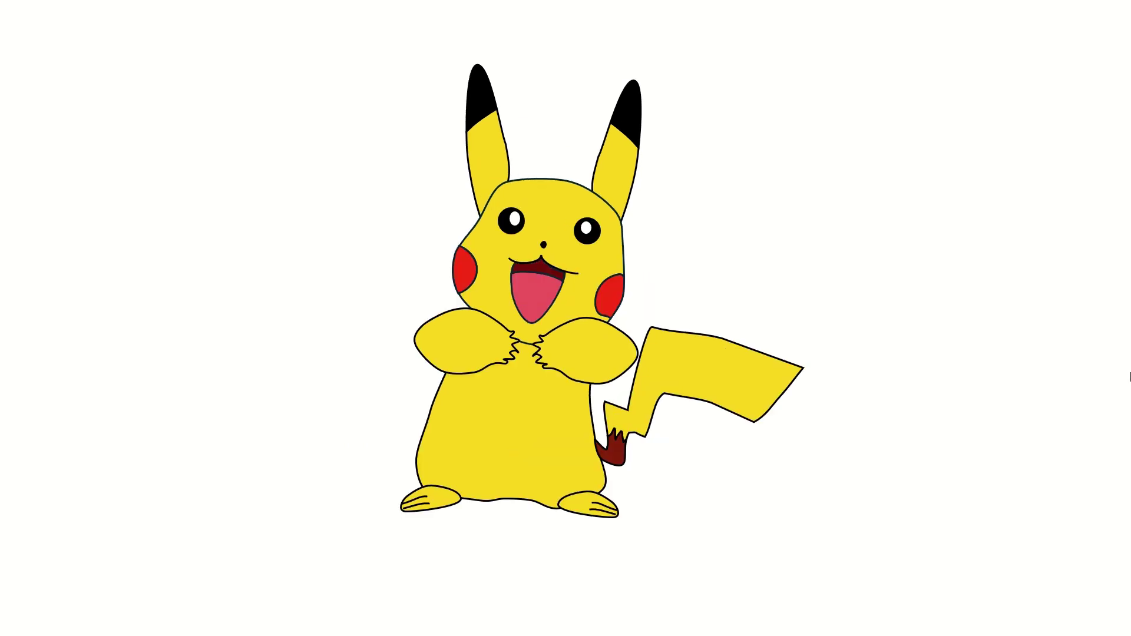